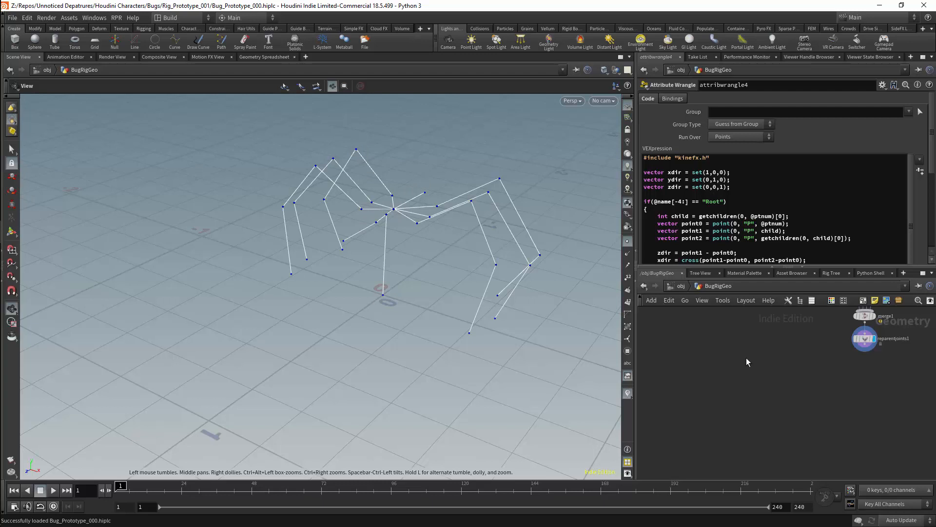
- Create an Add node in the BugRigGeo network with two points and enable both Point 0 and Point 1
{"action": "key", "text": "Tab"}
{"action": "type", "text": "add"}
{"action": "key", "text": "Return"}
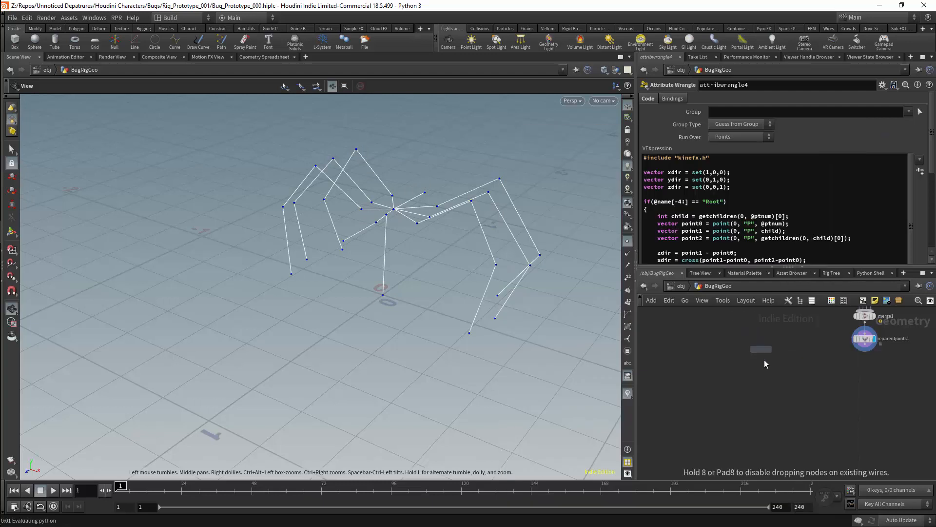
{"action": "left_click", "coordinate": [765, 359]}
{"action": "left_click", "coordinate": [747, 122]}
{"action": "type", "text": "2"}
{"action": "key", "text": "Return"}
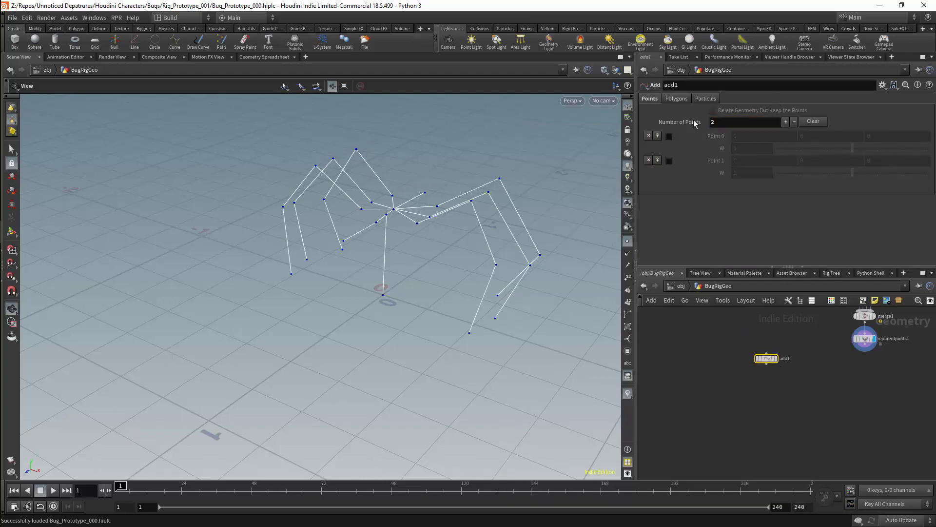
{"action": "left_click", "coordinate": [669, 136]}
{"action": "left_click", "coordinate": [669, 160]}
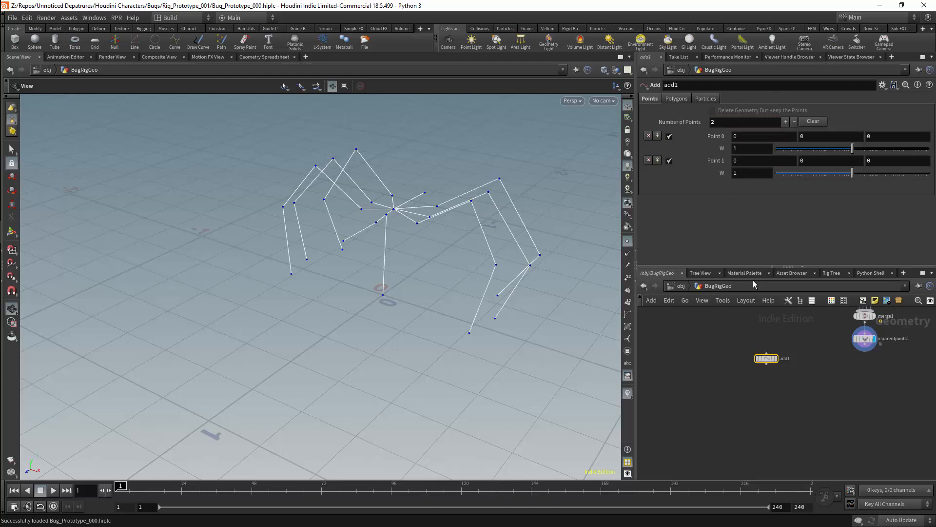
- Place a Name node below the Add node, wire the Add output into it and display its result
{"action": "key", "text": "Tab"}
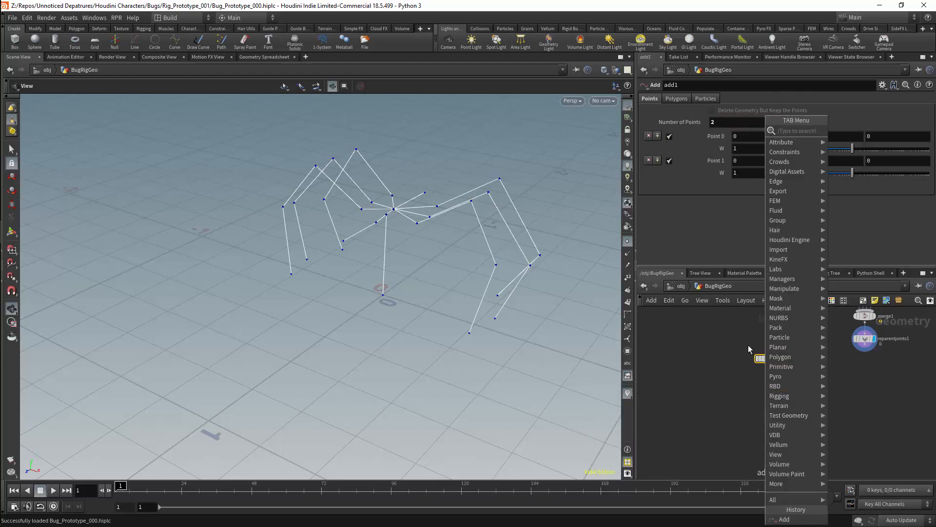
{"action": "type", "text": "n"}
{"action": "key", "text": "Return"}
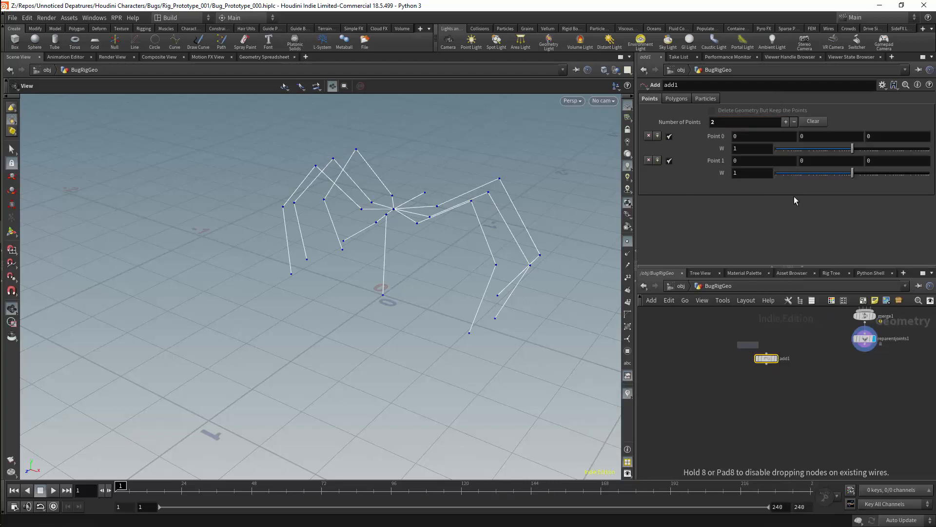
{"action": "left_click", "coordinate": [766, 377]}
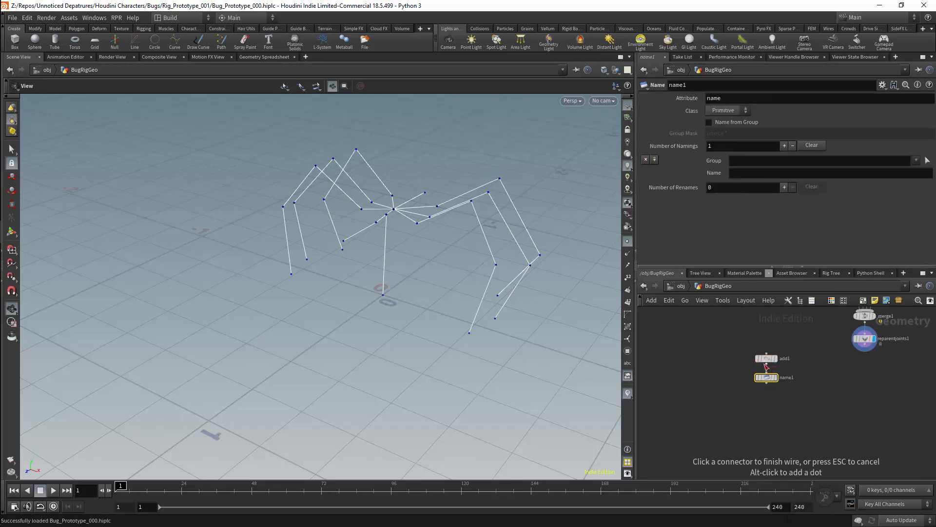
{"action": "left_click", "coordinate": [776, 377]}
- Set the Name node's class to Point and its number of namings to 2
{"action": "left_click", "coordinate": [727, 110]}
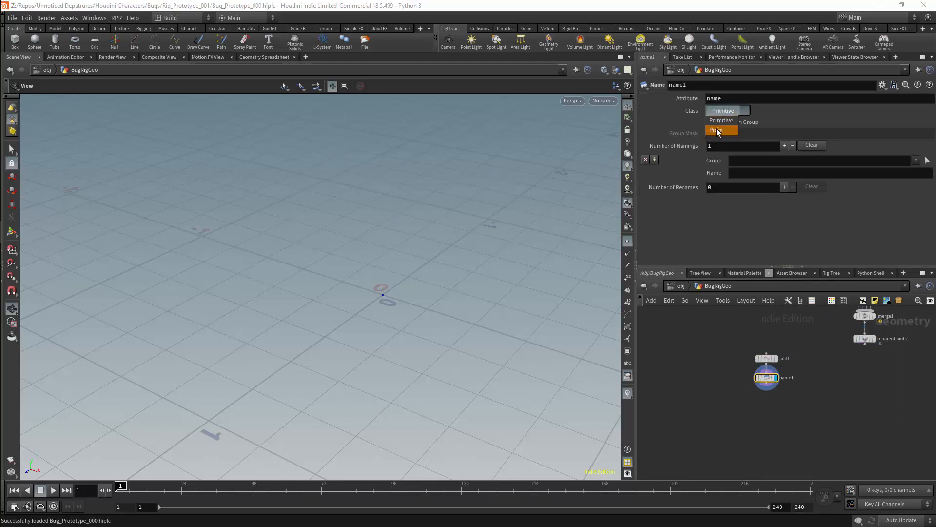
{"action": "left_click", "coordinate": [724, 127]}
{"action": "left_click", "coordinate": [722, 146]}
{"action": "type", "text": "2"}
{"action": "key", "text": "Delete"}
{"action": "key", "text": "Return"}
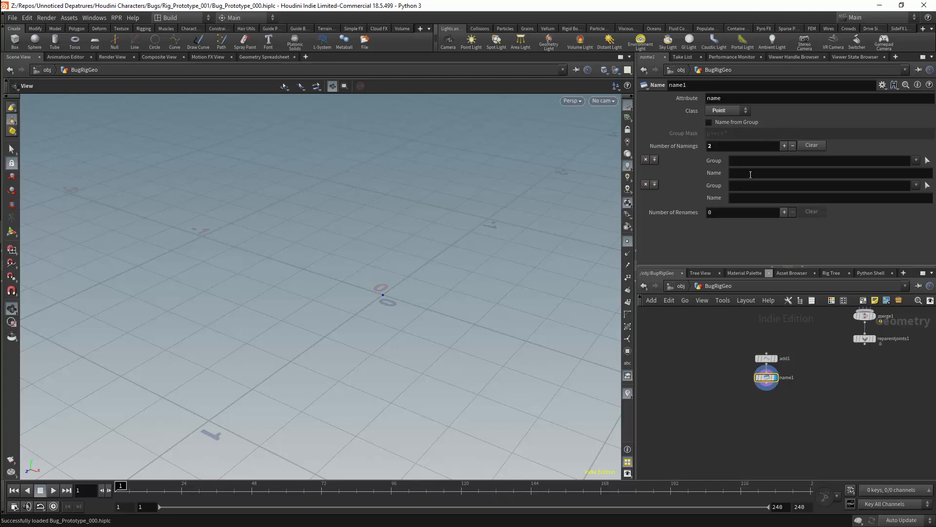
- Name point 0 HeadUp and point 1 AbdomenUp in the Name node
{"action": "left_click", "coordinate": [741, 160]}
{"action": "type", "text": "0"}
{"action": "key", "text": "Tab"}
{"action": "type", "text": "HeadUp"}
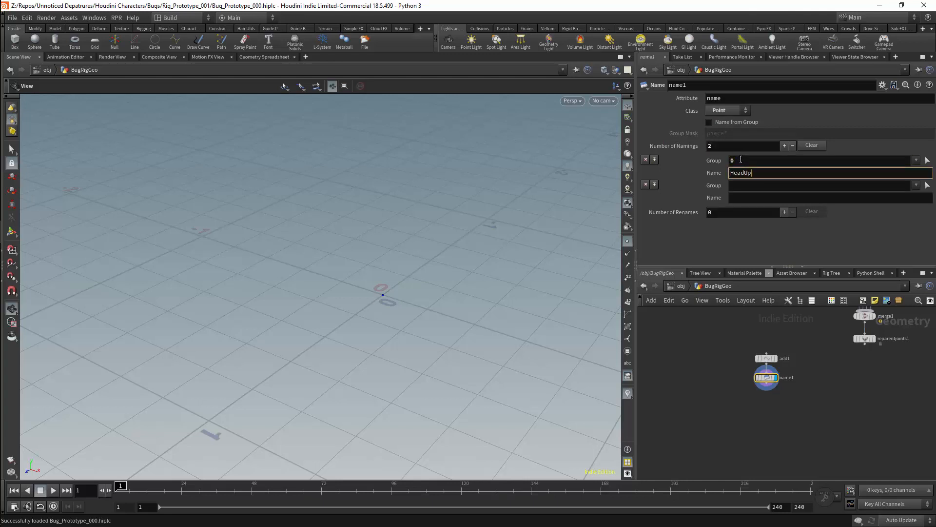
{"action": "key", "text": "Tab"}
{"action": "type", "text": "1"}
{"action": "key", "text": "Tab"}
{"action": "type", "text": "AbdomenUp"}
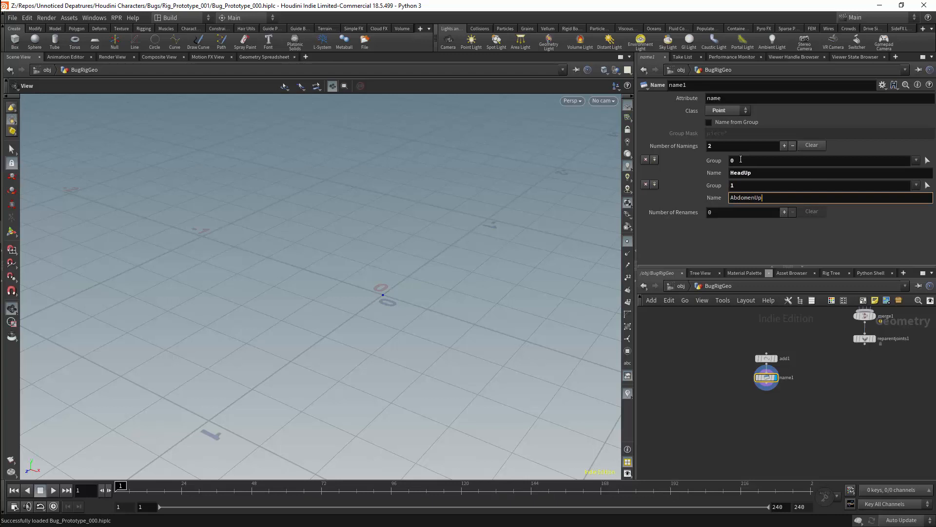
{"action": "key", "text": "Return"}
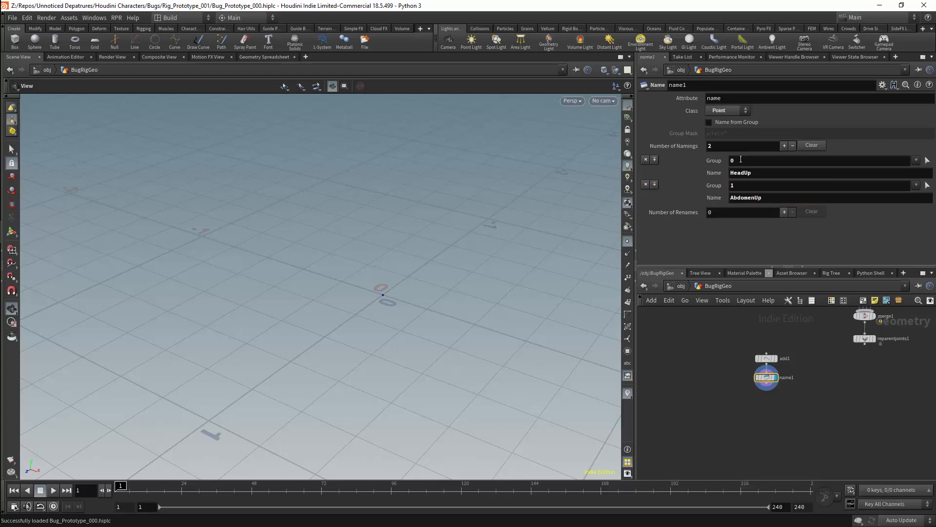
- Add a Re-Orient Joints node after the Name node and display its result
{"action": "key", "text": "Tab"}
{"action": "type", "text": "reor"}
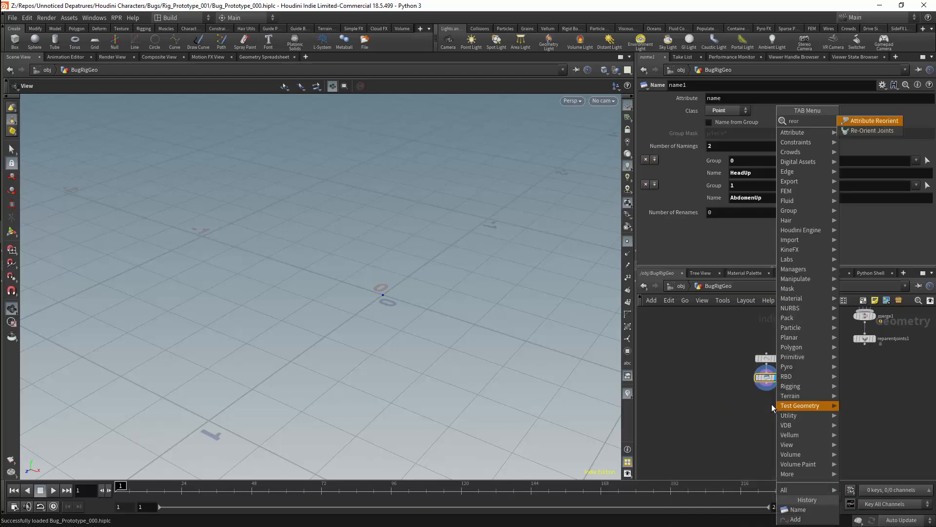
{"action": "key", "text": "Return"}
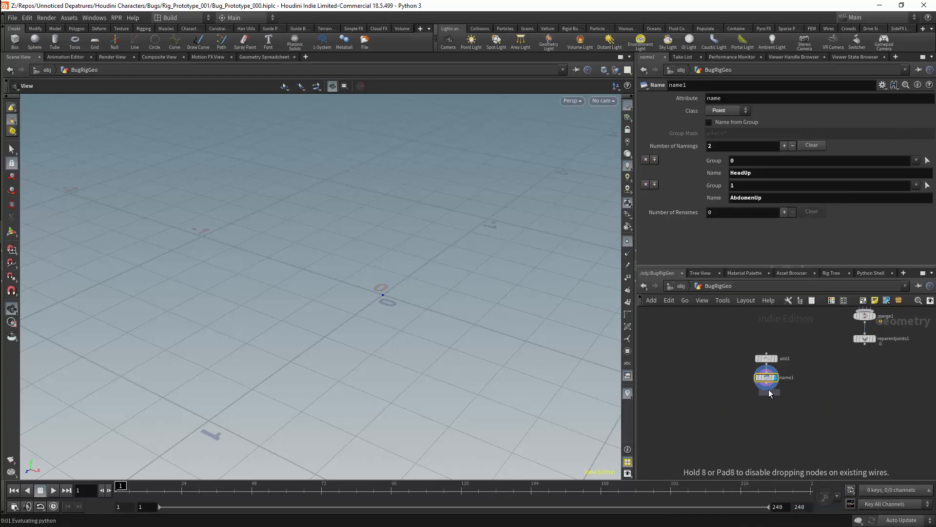
{"action": "left_click", "coordinate": [768, 398]}
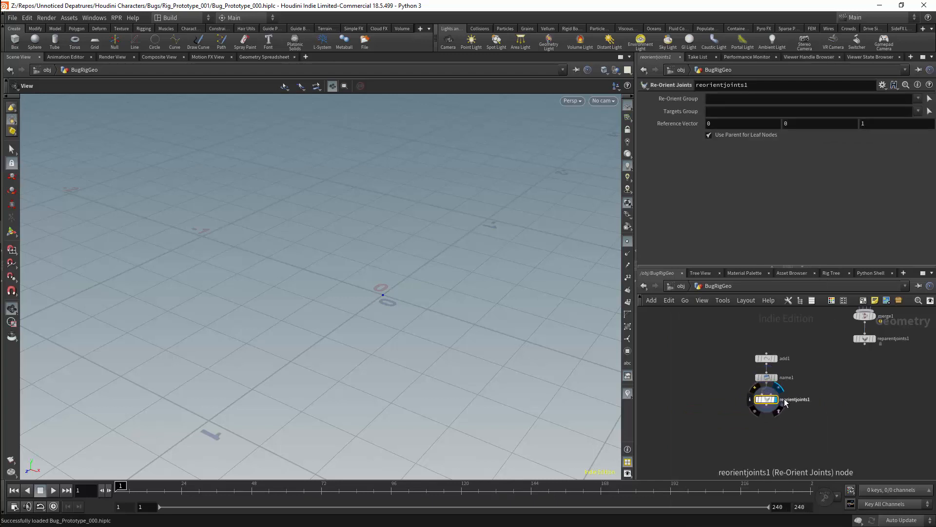
- Add a Rig Attribute VOP node with reorientjoints1 wired to its first input and reparentjoints1 to its second
{"action": "middle_click_drag", "start_coordinate": [826, 397], "coordinate": [786, 403]}
{"action": "key", "text": "Tab"}
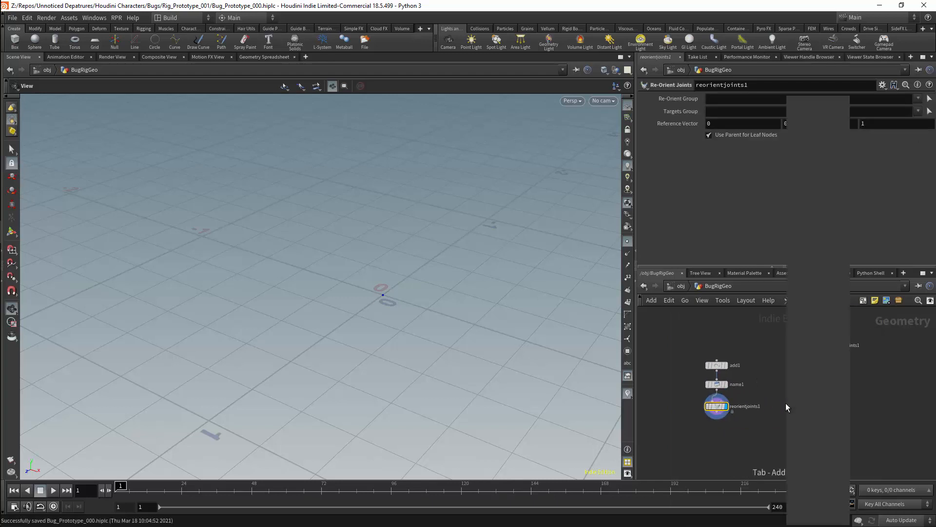
{"action": "type", "text": "vop"}
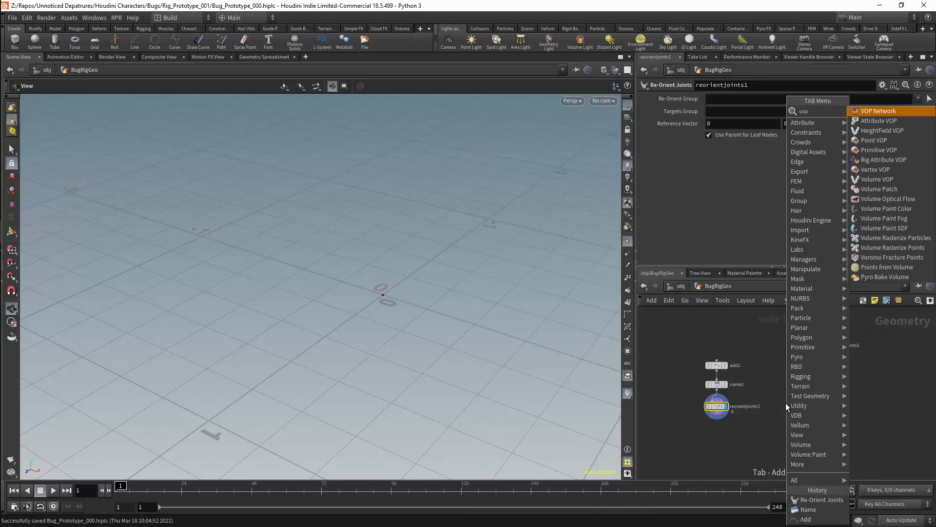
{"action": "left_click", "coordinate": [882, 160]}
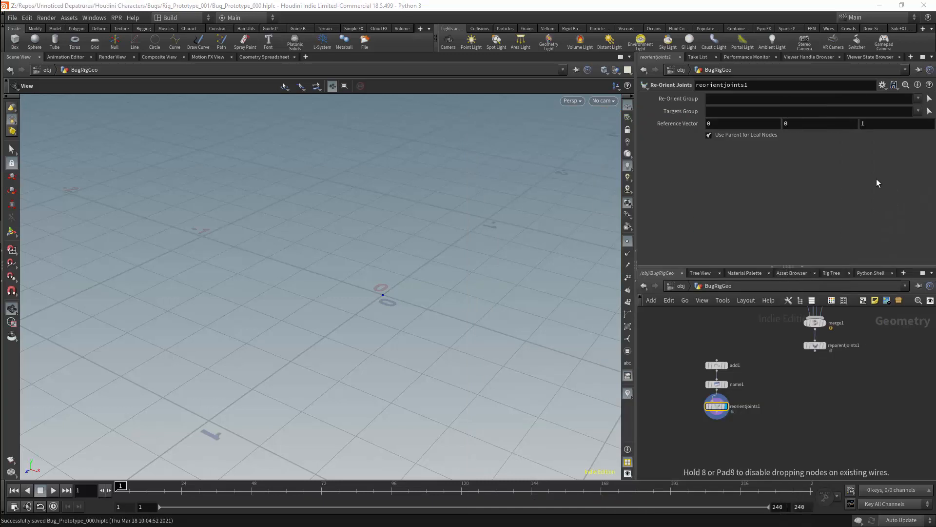
{"action": "left_click", "coordinate": [759, 441]}
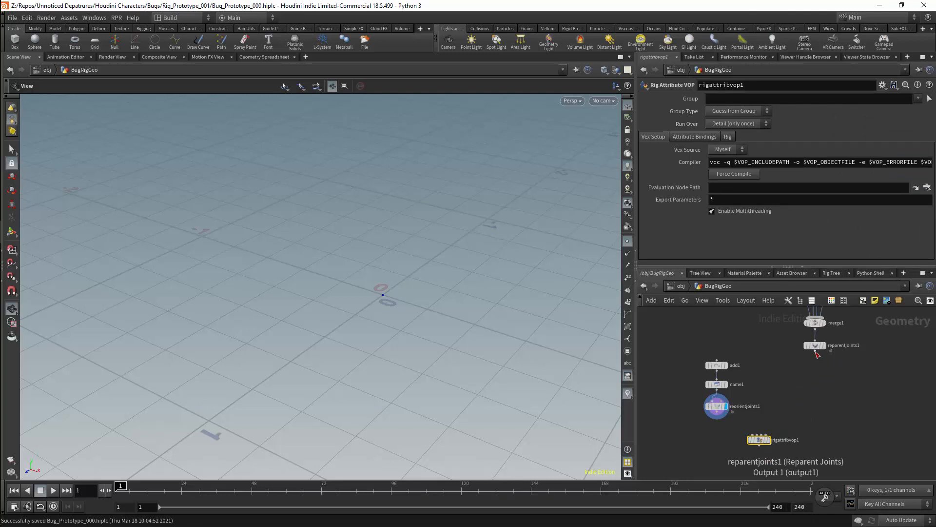
{"action": "left_click_drag", "start_coordinate": [814, 350], "coordinate": [759, 444]}
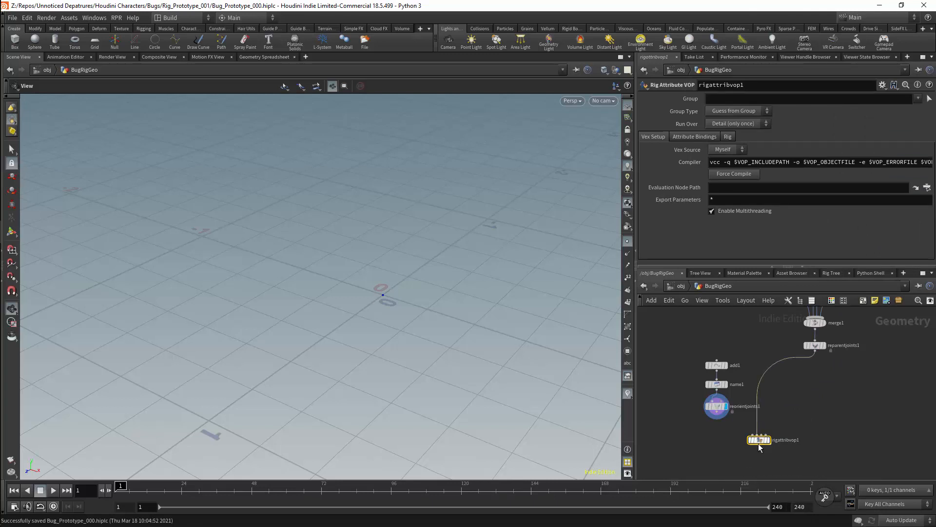
{"action": "left_click_drag", "start_coordinate": [717, 416], "coordinate": [756, 439]}
- Go inside the Rig Attribute VOP network and add a Get Point Transform node
{"action": "double_click", "coordinate": [770, 441]}
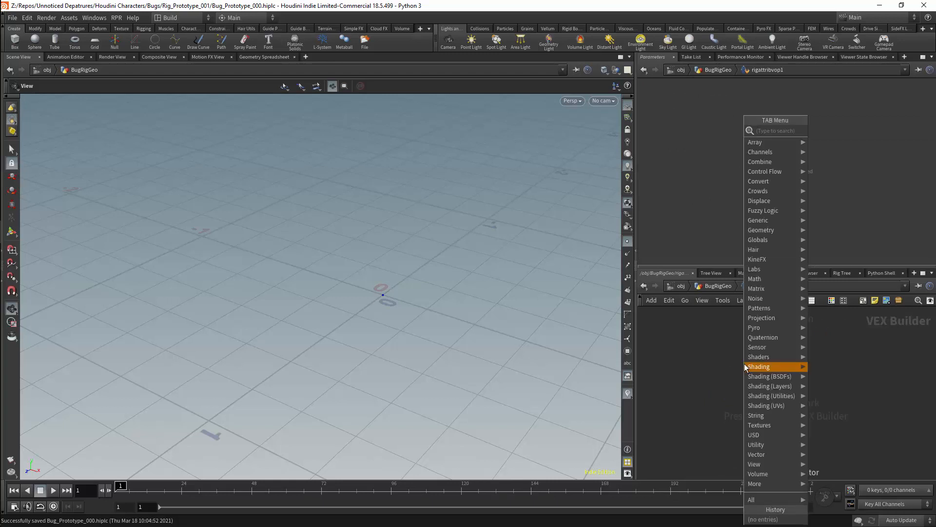
{"action": "key", "text": "Tab"}
{"action": "type", "text": "getpo"}
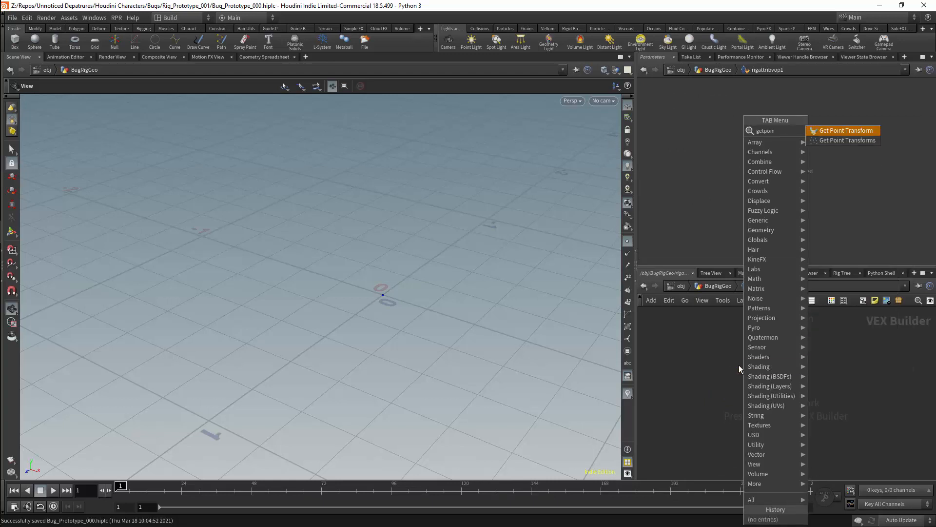
{"action": "key", "text": "Return"}
{"action": "left_click", "coordinate": [742, 358]}
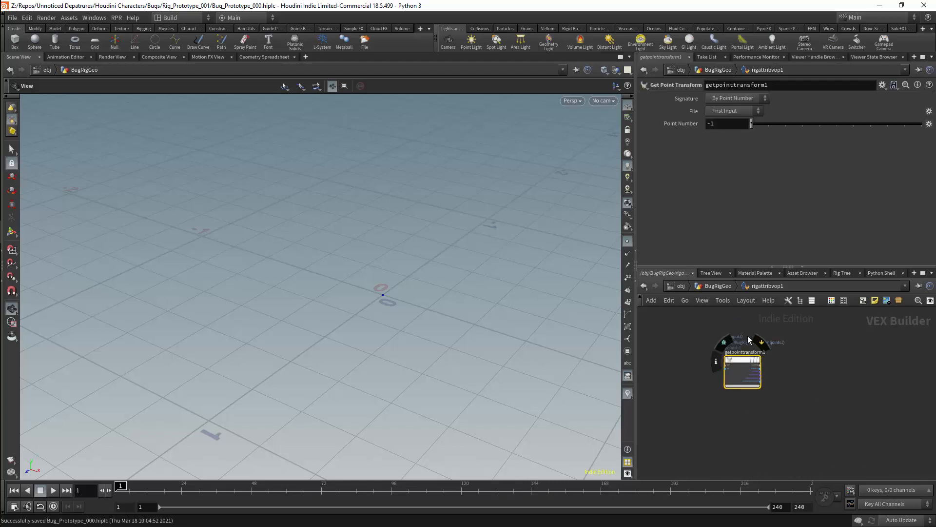
- Configure Get Point Transform to read from the Second Input by name, with HeadRoot as the point name
{"action": "left_click", "coordinate": [754, 112]}
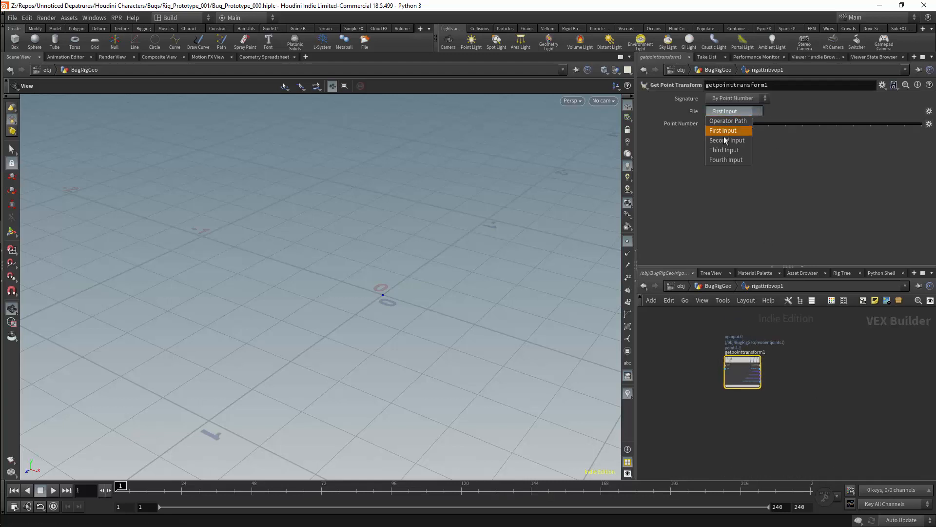
{"action": "left_click", "coordinate": [726, 140]}
{"action": "left_click", "coordinate": [756, 98]}
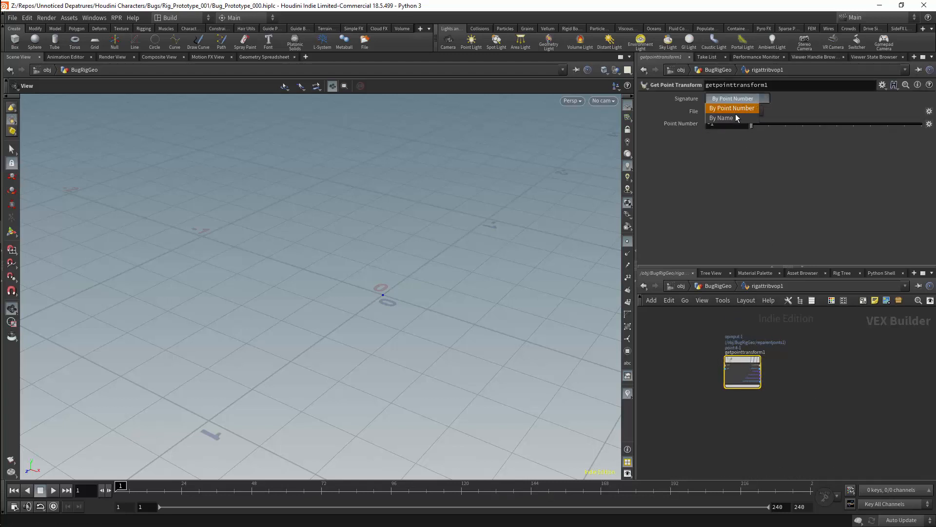
{"action": "left_click", "coordinate": [733, 119]}
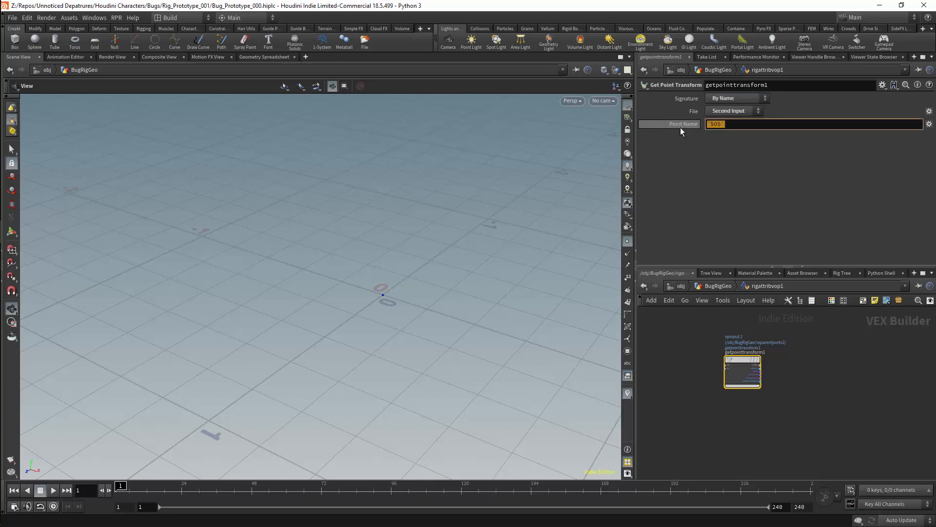
{"action": "type", "text": "HeadRoot"}
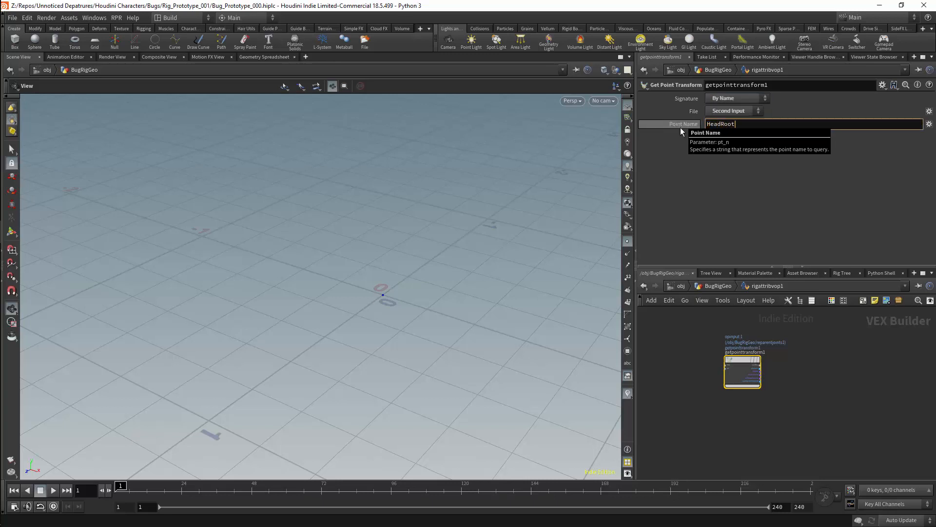
{"action": "key", "text": "Return"}
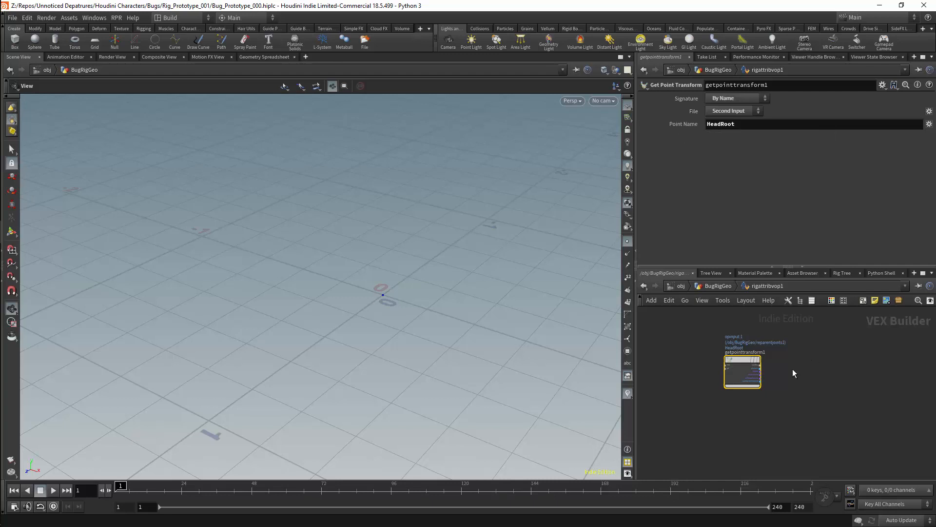
- Add a Set Point Transform node beside the Get Point Transform node and set its point name to HeadUp
{"action": "key", "text": "Tab"}
{"action": "type", "text": "set p"}
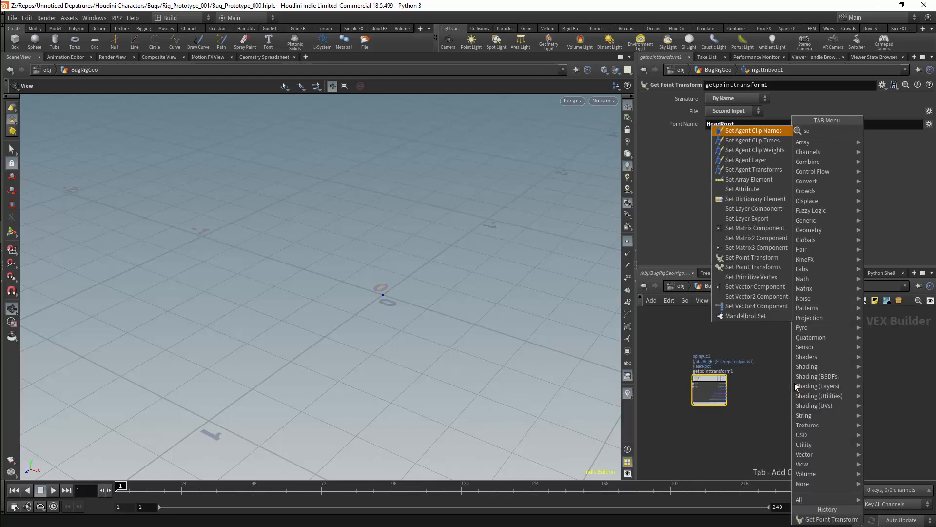
{"action": "left_click", "coordinate": [901, 131]}
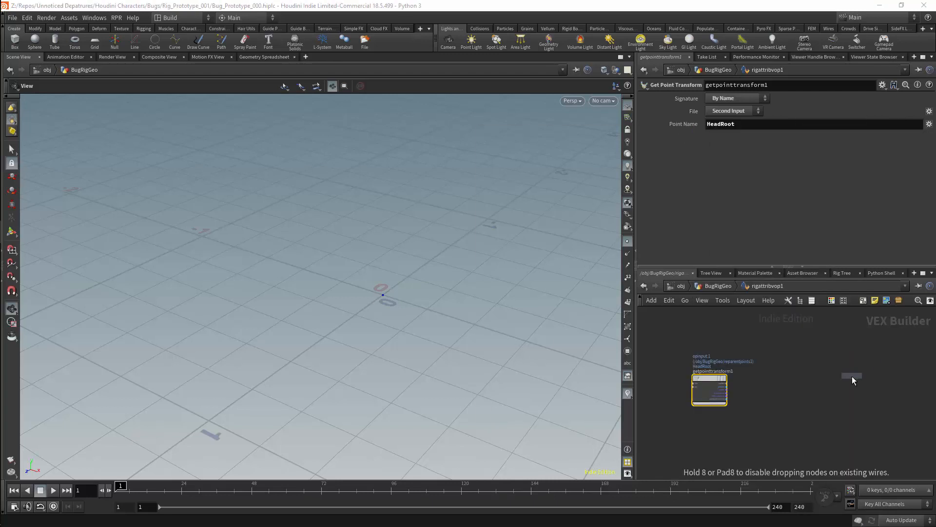
{"action": "left_click", "coordinate": [853, 376]}
{"action": "left_click", "coordinate": [713, 111]}
{"action": "key", "text": "ctrl+a"}
{"action": "type", "text": "HeadUp"}
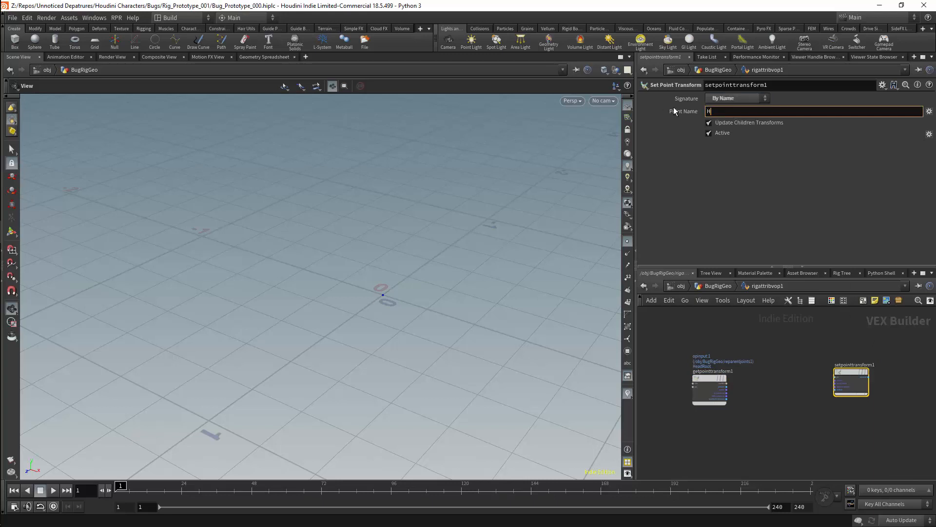
{"action": "key", "text": "Return"}
{"action": "scroll", "coordinate": [803, 345], "scroll_direction": "up", "scroll_amount": 2}
{"action": "middle_click_drag", "start_coordinate": [803, 345], "coordinate": [816, 342]}
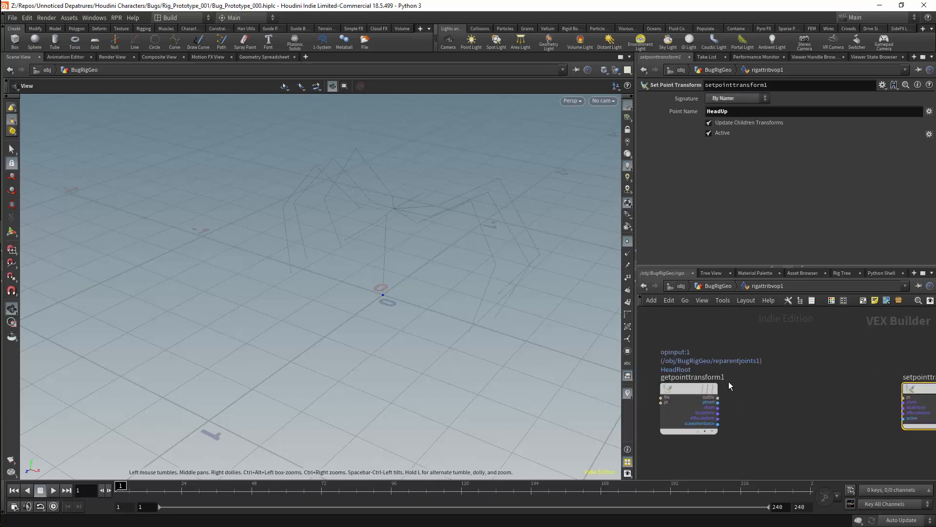
{"action": "left_click_drag", "start_coordinate": [680, 388], "coordinate": [668, 385]}
{"action": "left_click_drag", "start_coordinate": [318, 340], "coordinate": [382, 298]}
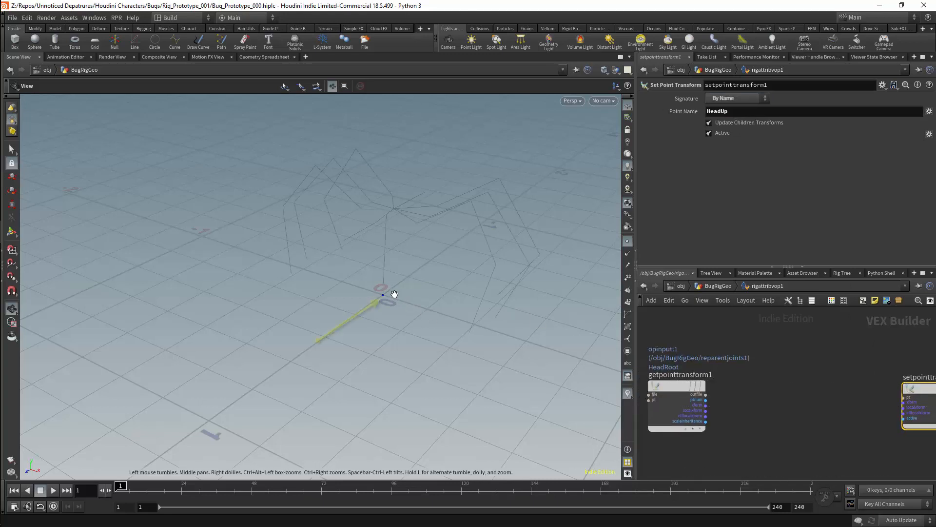
{"action": "left_click_drag", "start_coordinate": [372, 220], "coordinate": [368, 149]}
- Add a Float to Vector4 node between the two transform nodes and set its Component 2 to about 0.169
{"action": "mouse_move", "coordinate": [845, 417]}
{"action": "middle_mouse_down"}
{"action": "mouse_move", "coordinate": [822, 379]}
{"action": "mouse_move", "coordinate": [815, 390]}
{"action": "middle_mouse_up"}
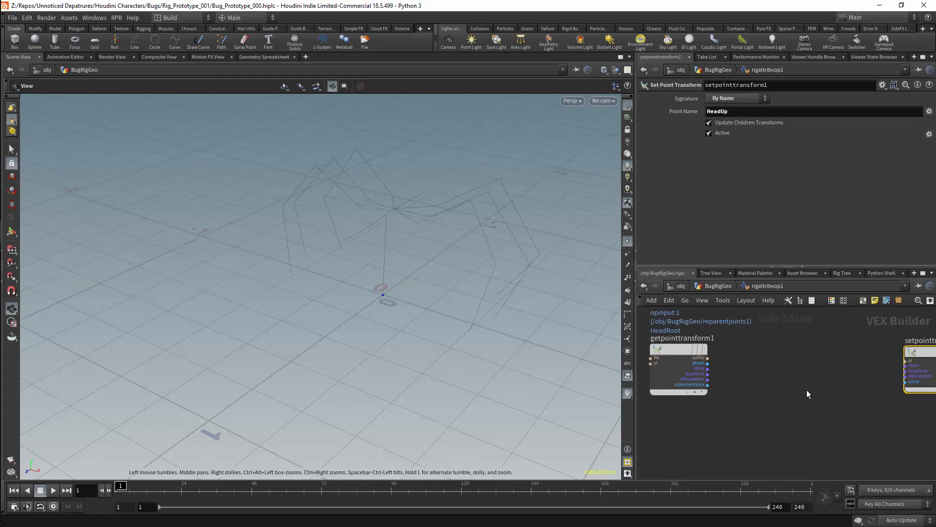
{"action": "key", "text": "Tab"}
{"action": "type", "text": "vect"}
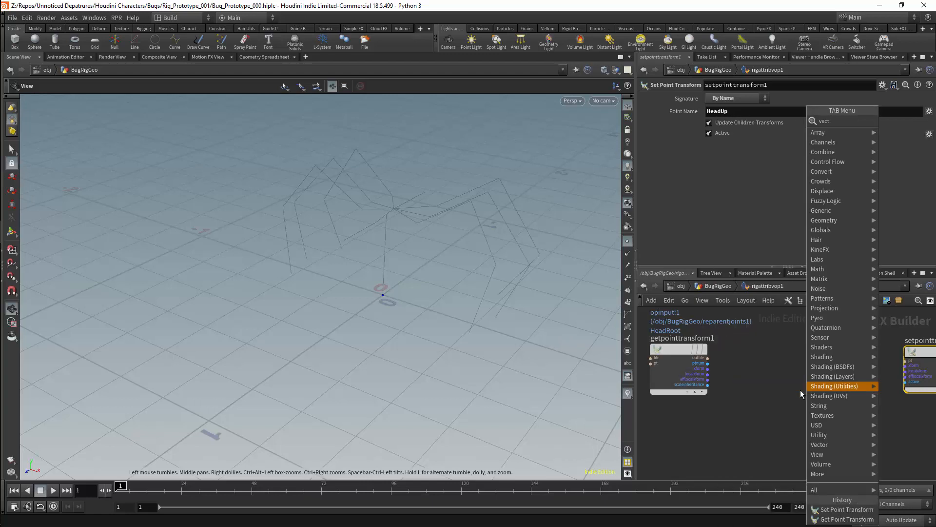
{"action": "type", "text": "or"}
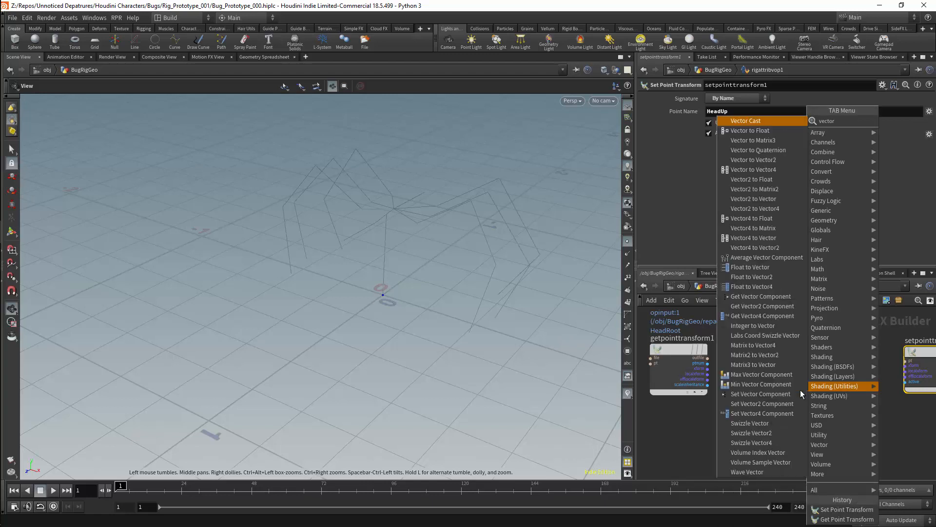
{"action": "left_click", "coordinate": [759, 287]}
{"action": "left_click", "coordinate": [776, 394]}
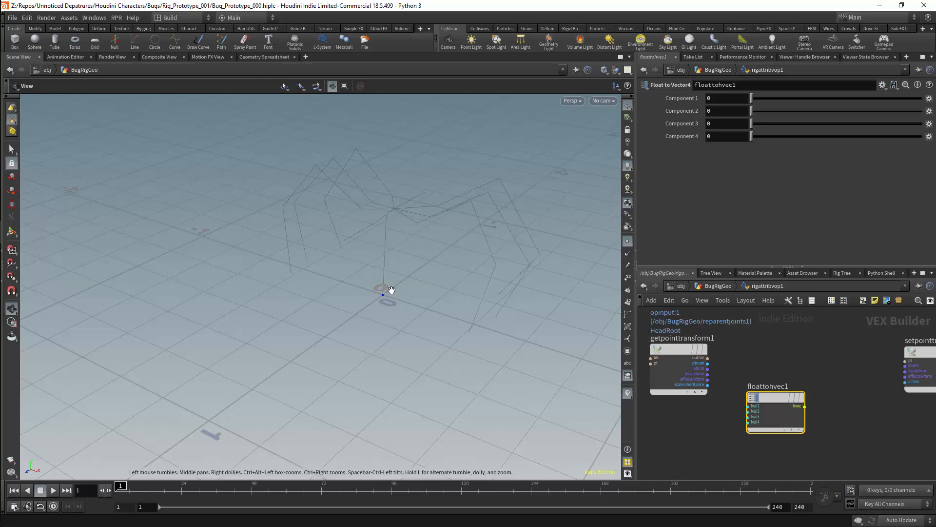
{"action": "left_click_drag", "start_coordinate": [768, 393], "coordinate": [770, 389]}
{"action": "left_click_drag", "start_coordinate": [753, 112], "coordinate": [782, 115]}
- Add a Vector4 to Matrix node between the Float to Vector4 and Set Point Transform nodes
{"action": "key", "text": "Tab"}
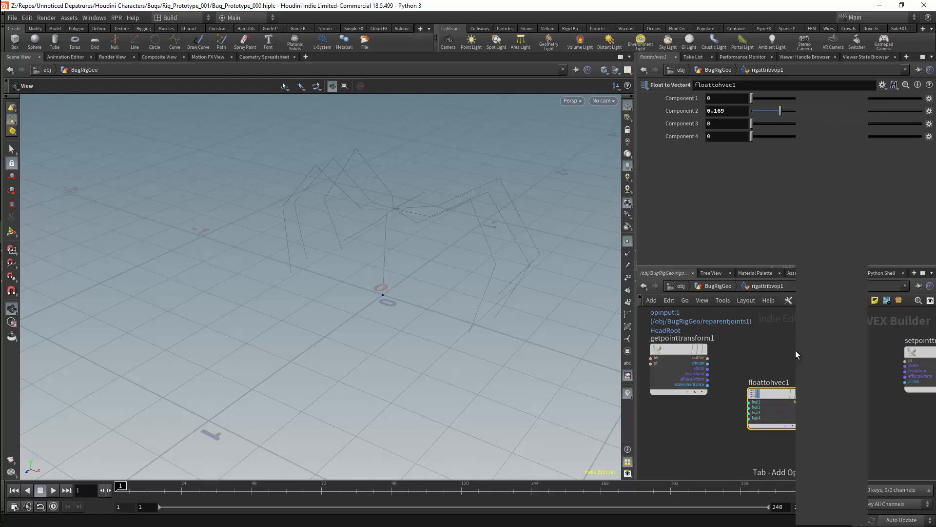
{"action": "type", "text": "matrix"}
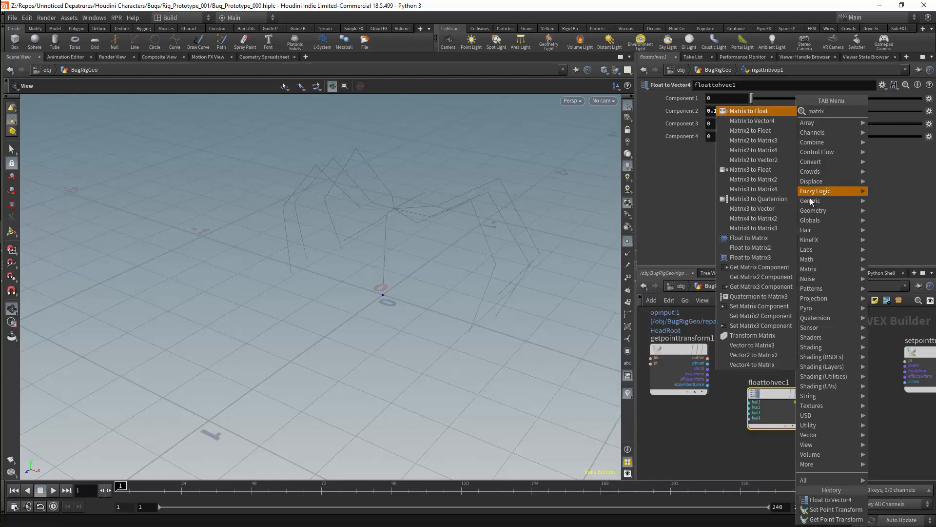
{"action": "left_click", "coordinate": [751, 365]}
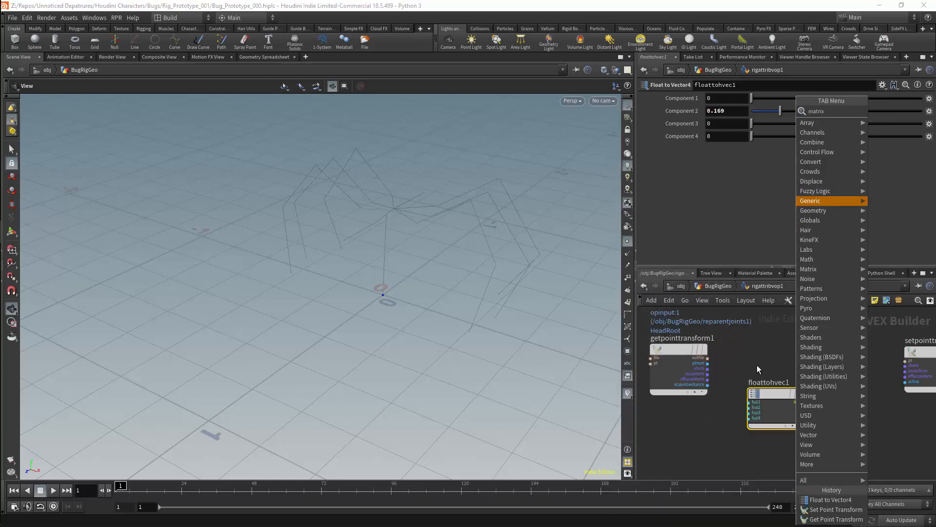
{"action": "left_click", "coordinate": [854, 385]}
- Wire the Float to Vector4 output into the fourth row of Vector4 to Matrix, and its matrix into Set Point Transform's xform
{"action": "left_click", "coordinate": [806, 403]}
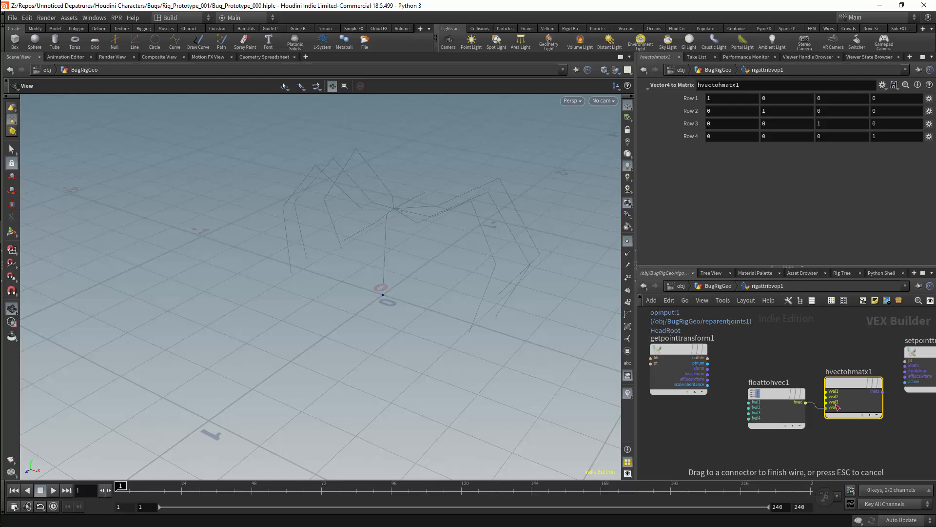
{"action": "left_click", "coordinate": [835, 407]}
{"action": "left_click", "coordinate": [882, 391]}
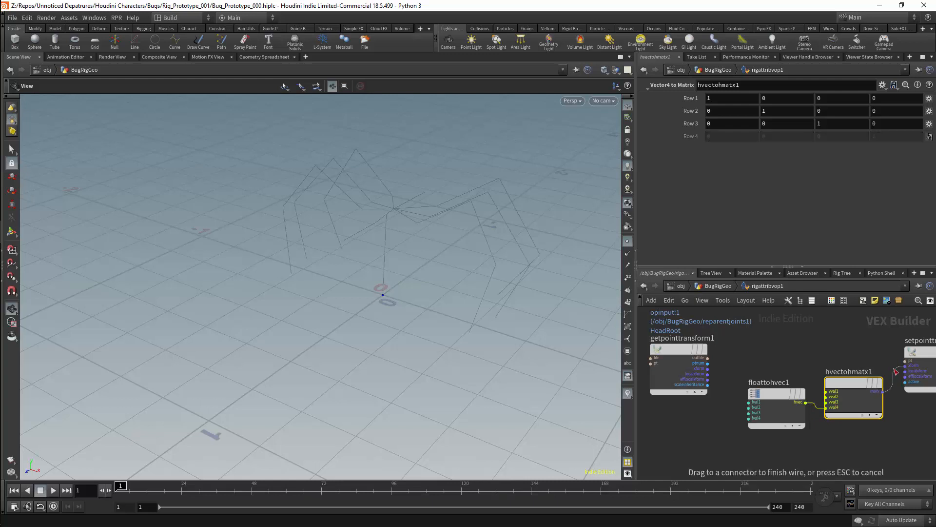
{"action": "left_click", "coordinate": [905, 365]}
{"action": "left_click_drag", "start_coordinate": [853, 380], "coordinate": [855, 354]}
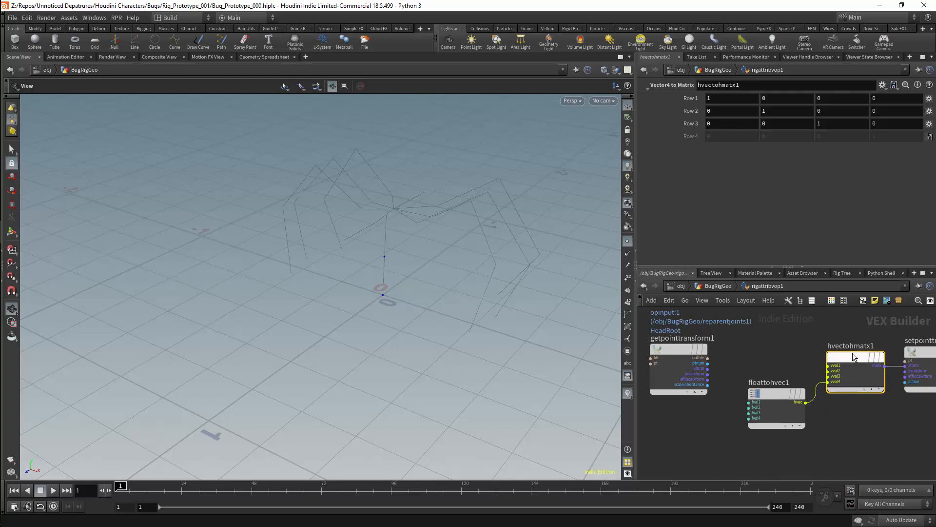
- Set Component 2 of the Float to Vector4 node to .25
{"action": "left_click", "coordinate": [777, 394]}
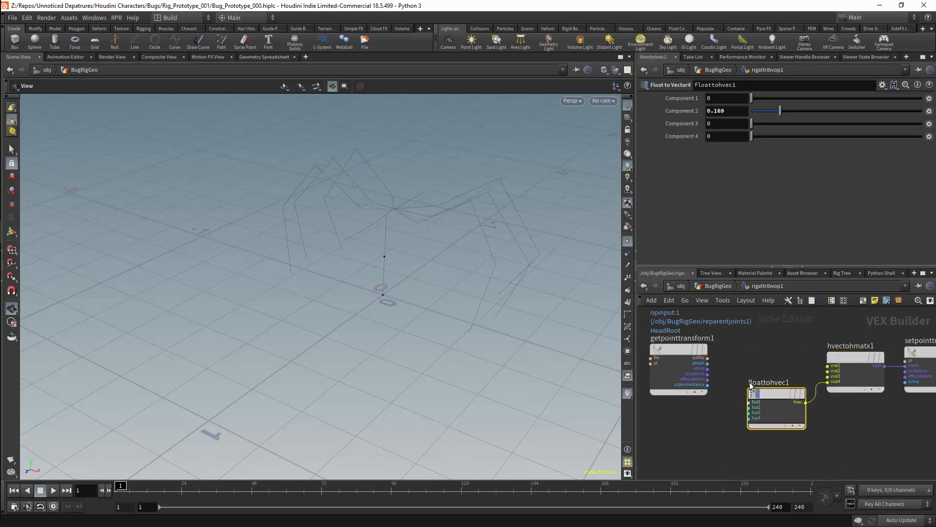
{"action": "left_click_drag", "start_coordinate": [781, 119], "coordinate": [804, 110]}
{"action": "left_click", "coordinate": [728, 110]}
{"action": "type", "text": ".25"}
{"action": "key", "text": "Return"}
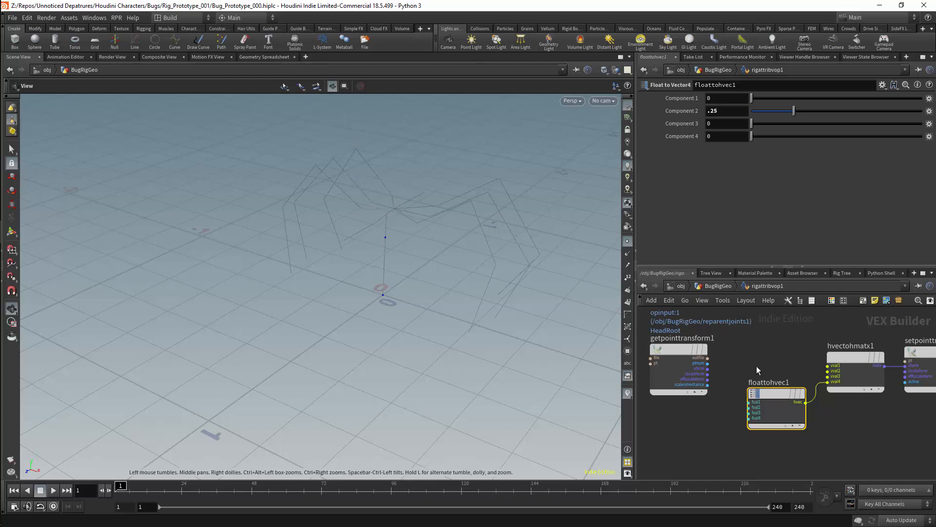
- Add a Multiply node below the Float to Vector4 node and wire the vector into its first input
{"action": "key", "text": "Tab"}
{"action": "type", "text": "mu"}
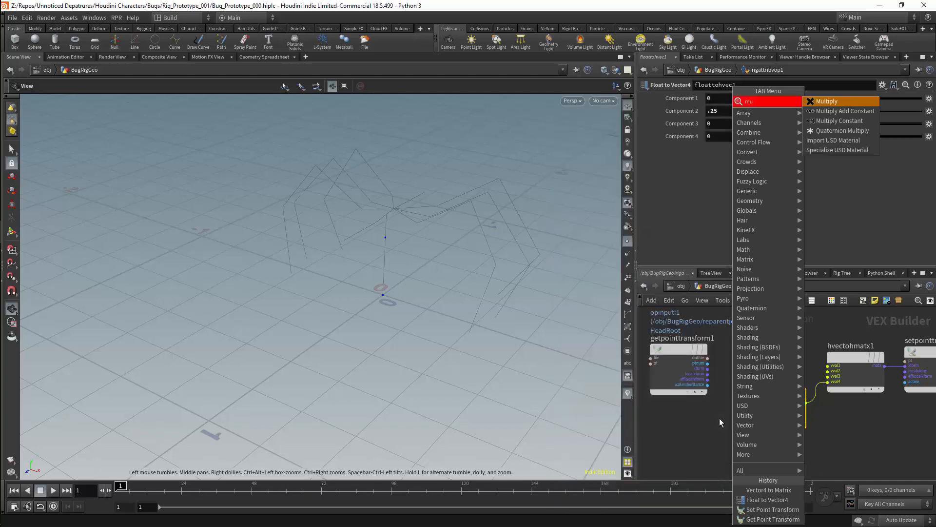
{"action": "key", "text": "Return"}
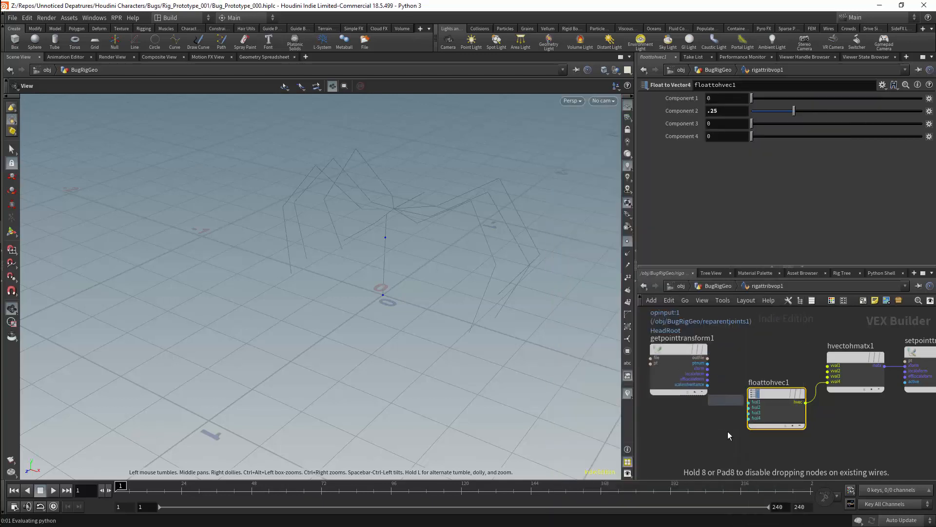
{"action": "left_click", "coordinate": [729, 434]}
{"action": "left_click_drag", "start_coordinate": [754, 393], "coordinate": [744, 382]}
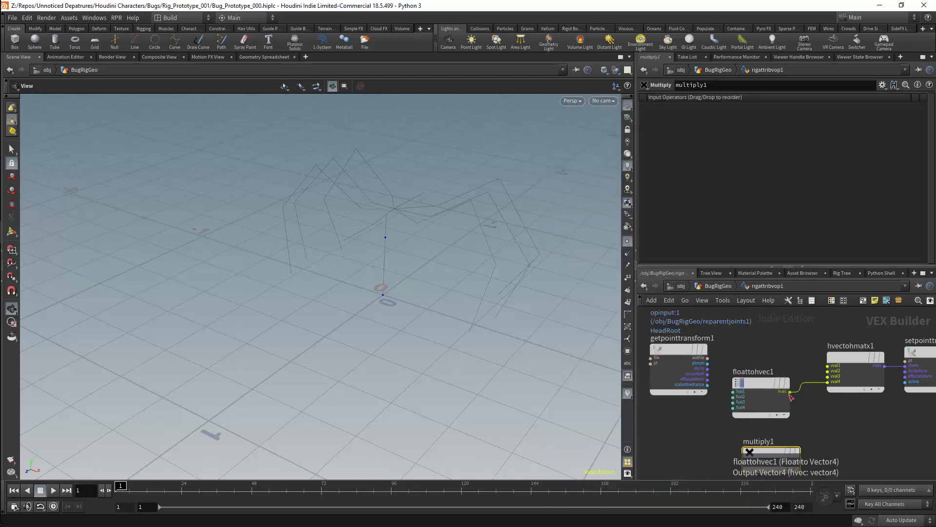
{"action": "left_click_drag", "start_coordinate": [743, 461], "coordinate": [790, 391]}
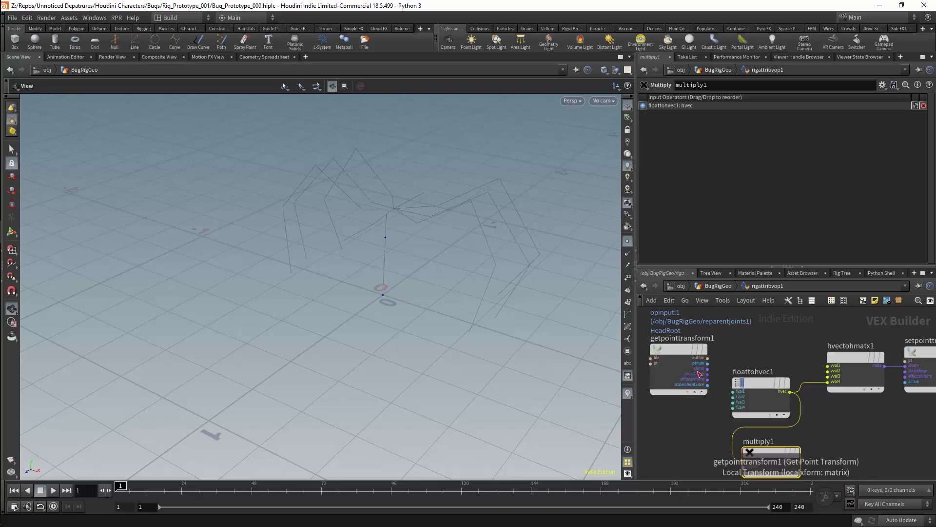
- Wire HeadRoot's xform into the Multiply node's second input and the product into the fourth row of Vector4 to Matrix
{"action": "middle_click_drag", "start_coordinate": [687, 348], "coordinate": [724, 333]}
{"action": "left_click_drag", "start_coordinate": [724, 333], "coordinate": [674, 350]}
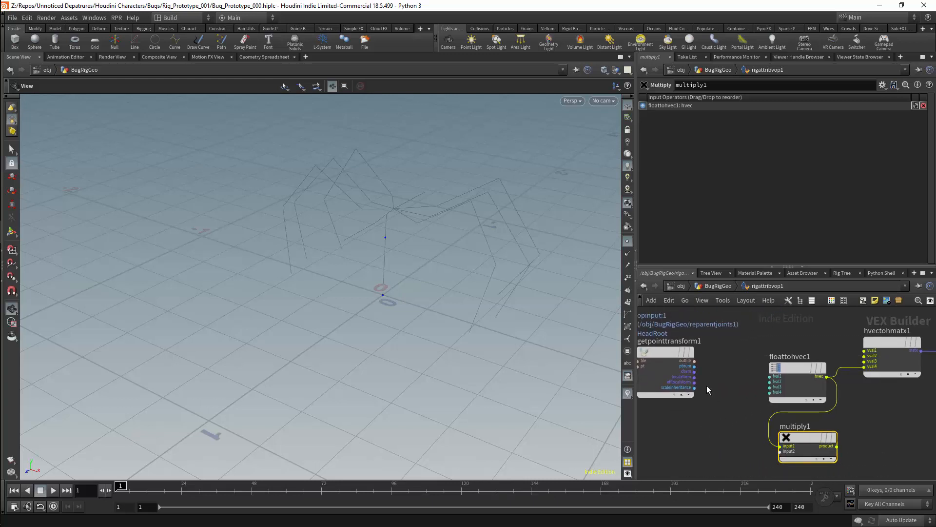
{"action": "left_click_drag", "start_coordinate": [696, 371], "coordinate": [781, 451]}
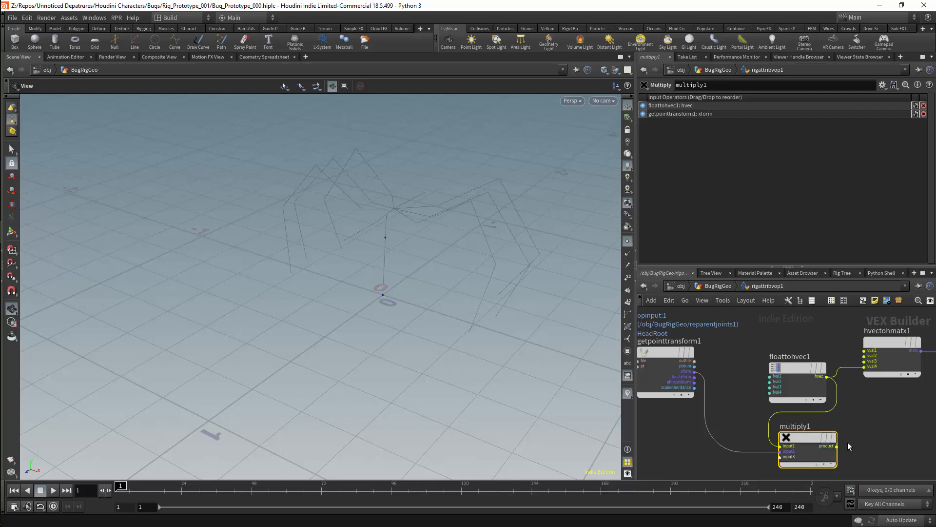
{"action": "left_click_drag", "start_coordinate": [837, 445], "coordinate": [865, 366]}
{"action": "left_click_drag", "start_coordinate": [771, 364], "coordinate": [749, 368]}
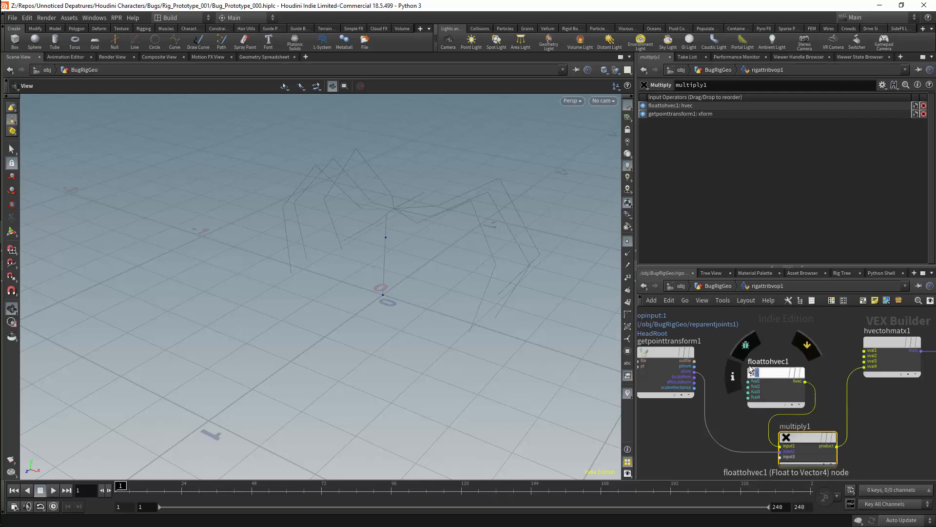
- Set Component 2 of the Float to Vector4 node to about 0.352, watching the HeadUp point in the viewport
{"action": "left_click_drag", "start_coordinate": [415, 234], "coordinate": [521, 159]}
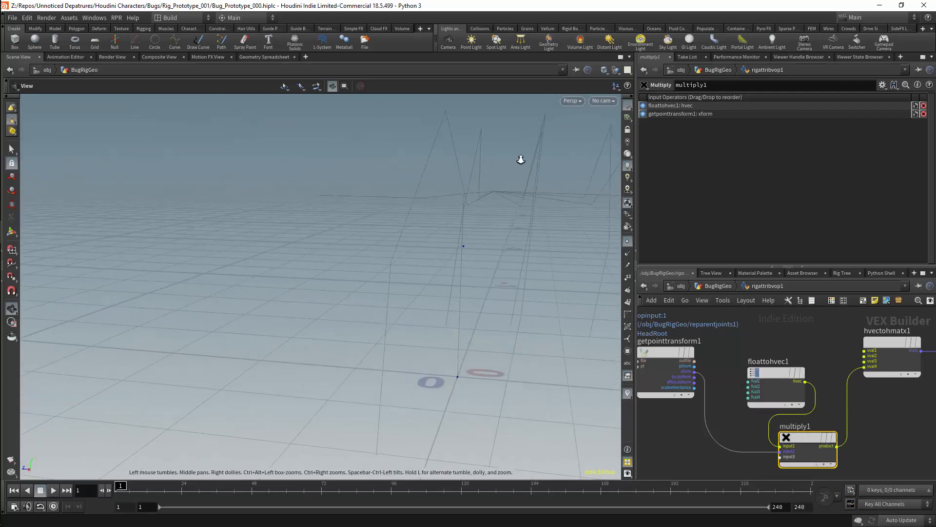
{"action": "middle_click_drag", "start_coordinate": [520, 159], "coordinate": [463, 237]}
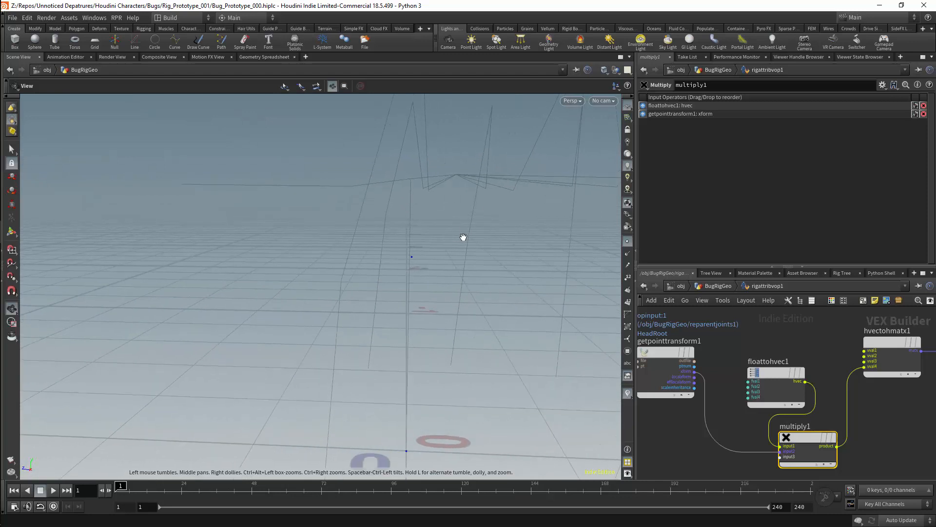
{"action": "left_click", "coordinate": [775, 371]}
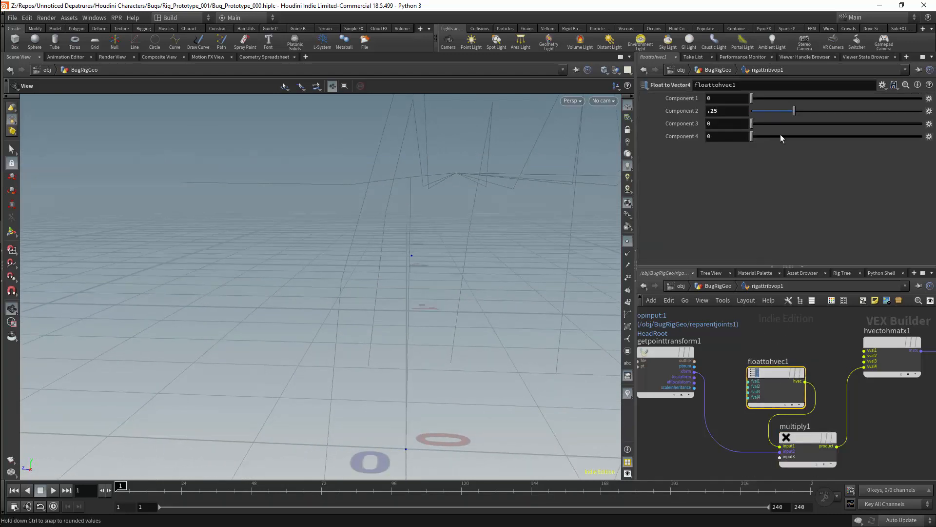
{"action": "middle_click", "coordinate": [781, 112], "text": "ctrl"}
{"action": "left_click_drag", "start_coordinate": [849, 125], "coordinate": [809, 125]}
- Make room in the network, add a Matrix to Vector4 node, and feed it the xform from Get Point Transform
{"action": "middle_click_drag", "start_coordinate": [772, 330], "coordinate": [782, 360]}
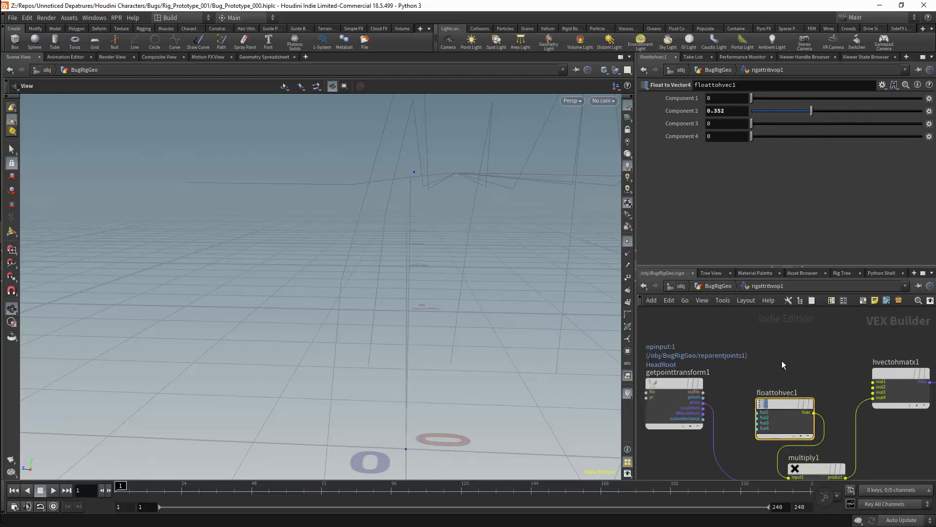
{"action": "scroll", "coordinate": [781, 360], "scroll_direction": "down", "scroll_amount": 5}
{"action": "left_click_drag", "start_coordinate": [811, 345], "coordinate": [855, 370]}
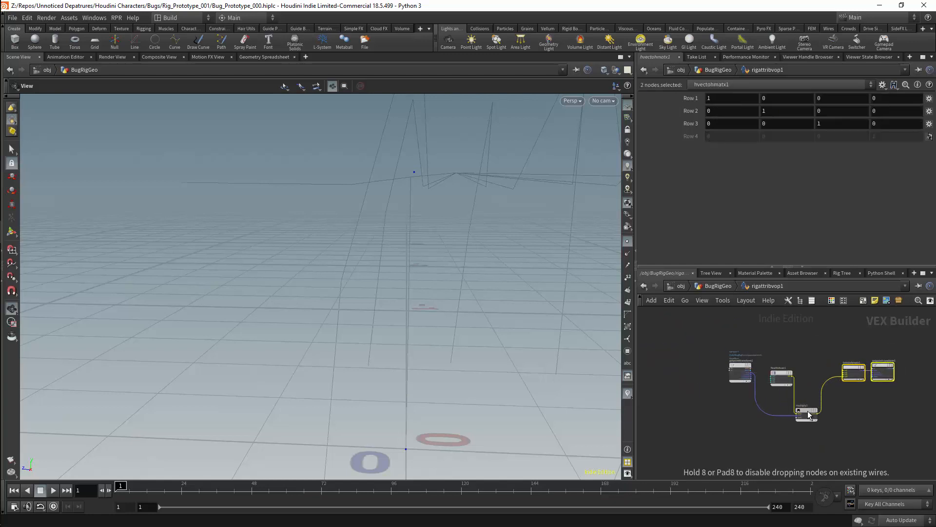
{"action": "key", "text": "Tab"}
{"action": "type", "text": "matr"}
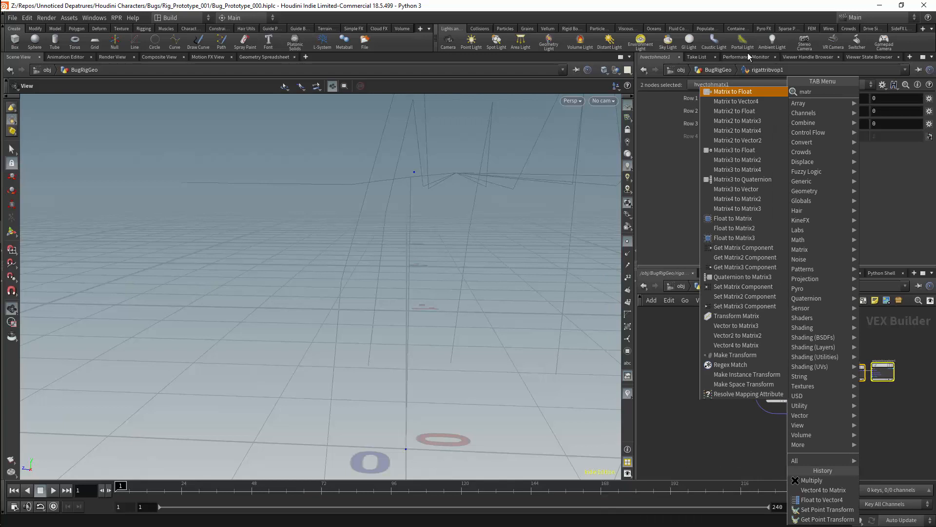
{"action": "key", "text": "Down"}
{"action": "key", "text": "Return"}
{"action": "left_click", "coordinate": [786, 365]}
{"action": "right_click_drag", "start_coordinate": [785, 345], "coordinate": [798, 359]}
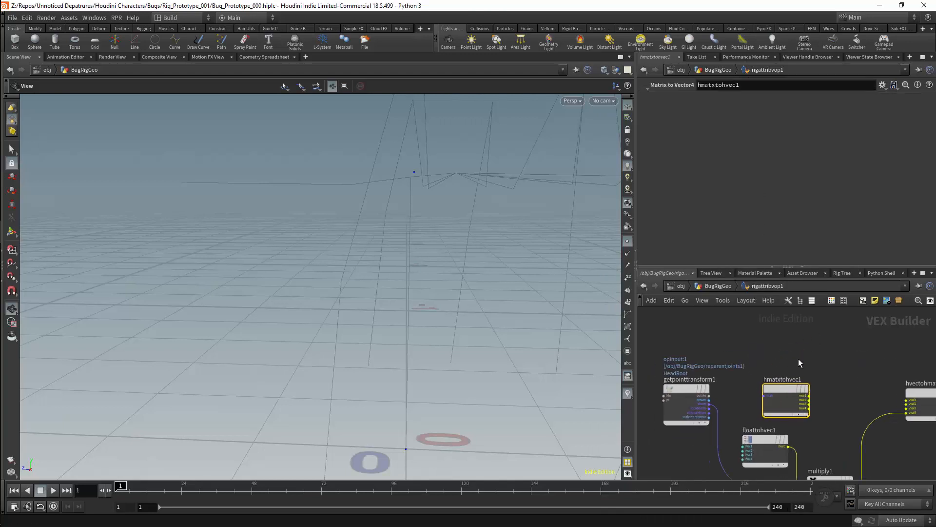
{"action": "left_click_drag", "start_coordinate": [710, 404], "coordinate": [771, 395]}
- Insert an Add node that sums row 4 and the Multiply product, and wire its sum into Vector4 to Matrix's fourth row
{"action": "middle_click_drag", "start_coordinate": [771, 394], "coordinate": [782, 351]}
{"action": "key", "text": "Tab"}
{"action": "key", "text": "Return"}
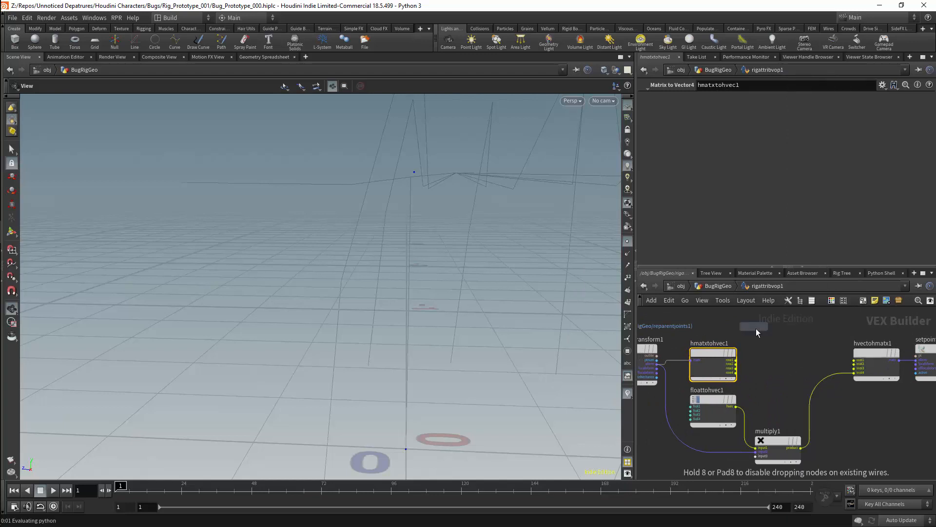
{"action": "left_click", "coordinate": [784, 367]}
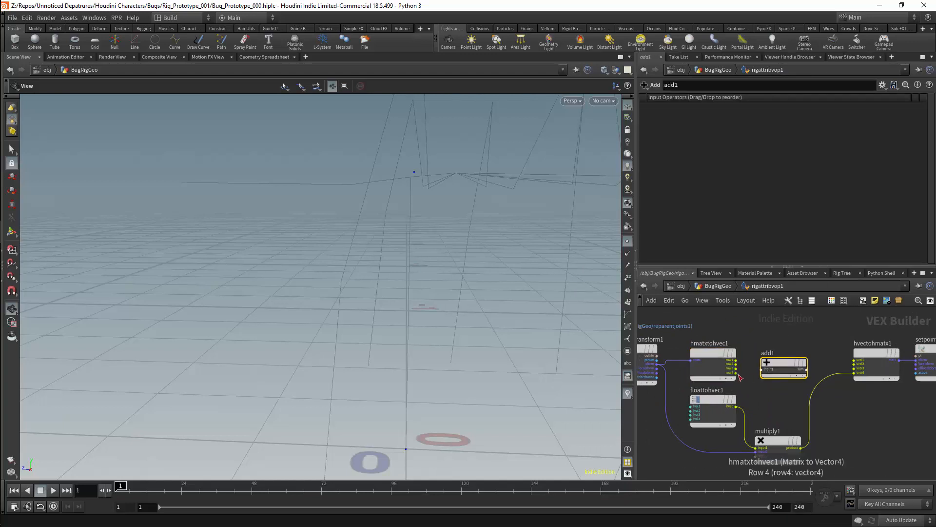
{"action": "left_click_drag", "start_coordinate": [740, 377], "coordinate": [763, 369]}
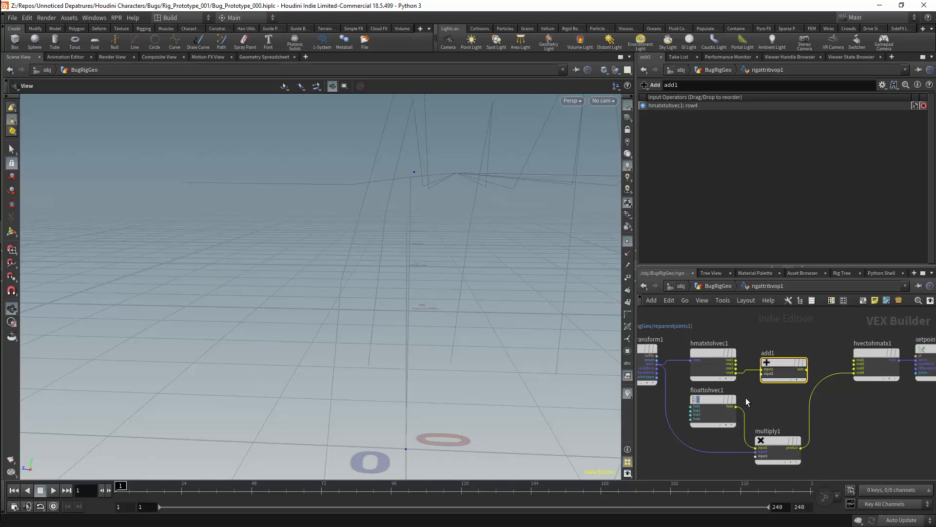
{"action": "left_click_drag", "start_coordinate": [802, 447], "coordinate": [751, 376]}
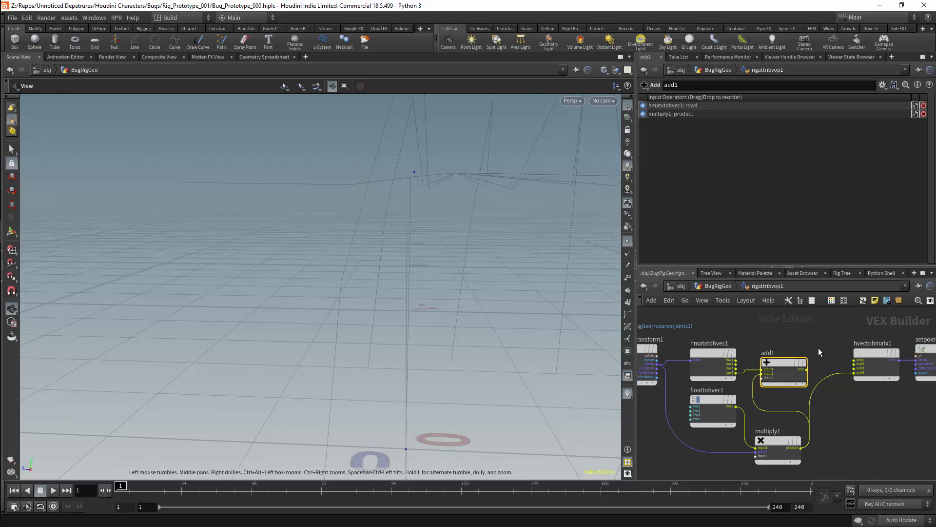
{"action": "left_click_drag", "start_coordinate": [807, 370], "coordinate": [853, 373]}
- Space out the Set Point Transform, Vector4 to Matrix, Add and Multiply nodes for a tidy network layout
{"action": "middle_click_drag", "start_coordinate": [833, 345], "coordinate": [754, 359]}
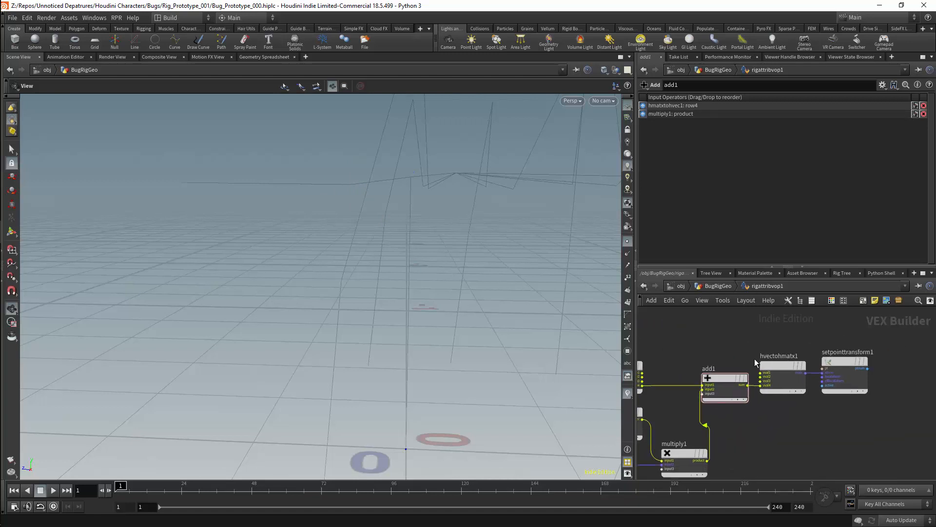
{"action": "left_click_drag", "start_coordinate": [844, 361], "coordinate": [907, 358]}
{"action": "left_click_drag", "start_coordinate": [798, 364], "coordinate": [836, 365]}
{"action": "left_click_drag", "start_coordinate": [721, 376], "coordinate": [771, 368]}
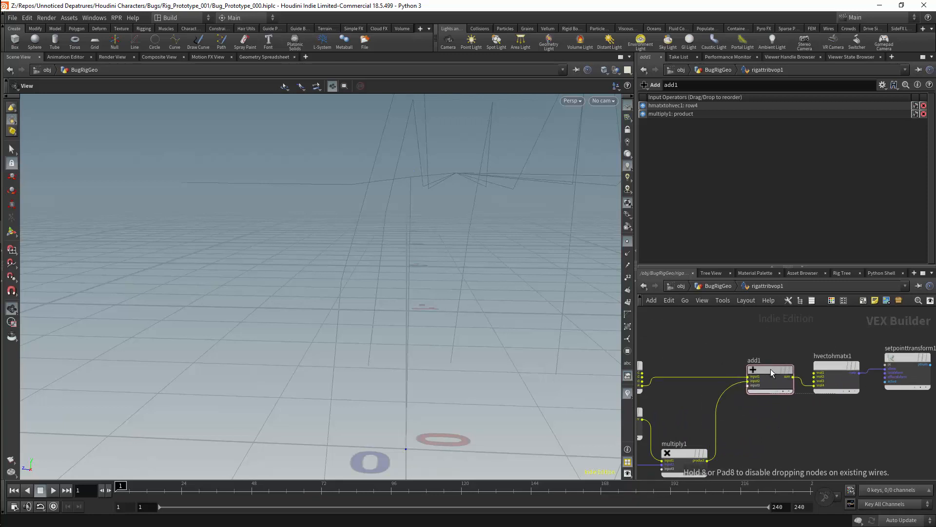
{"action": "left_click_drag", "start_coordinate": [685, 456], "coordinate": [694, 437]}
{"action": "middle_click_drag", "start_coordinate": [694, 437], "coordinate": [812, 409]}
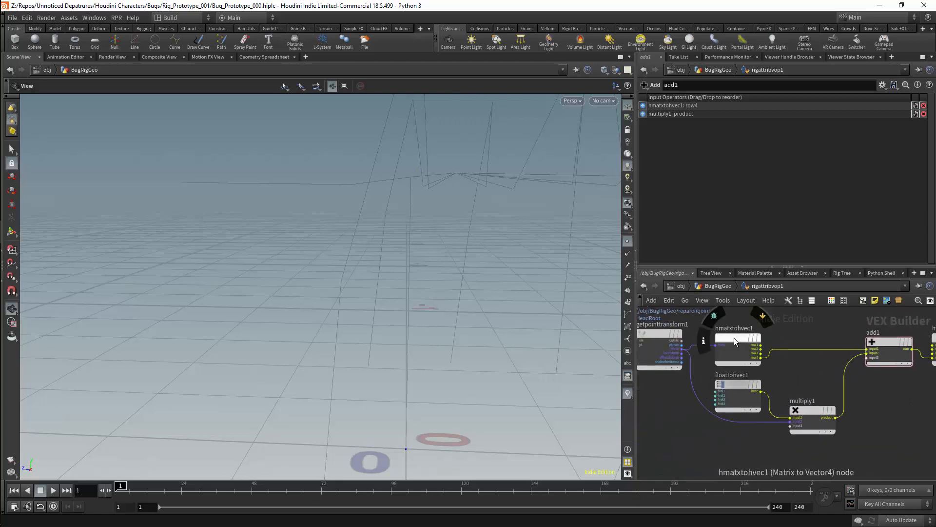
{"action": "scroll", "coordinate": [838, 333], "scroll_direction": "down", "scroll_amount": 5}
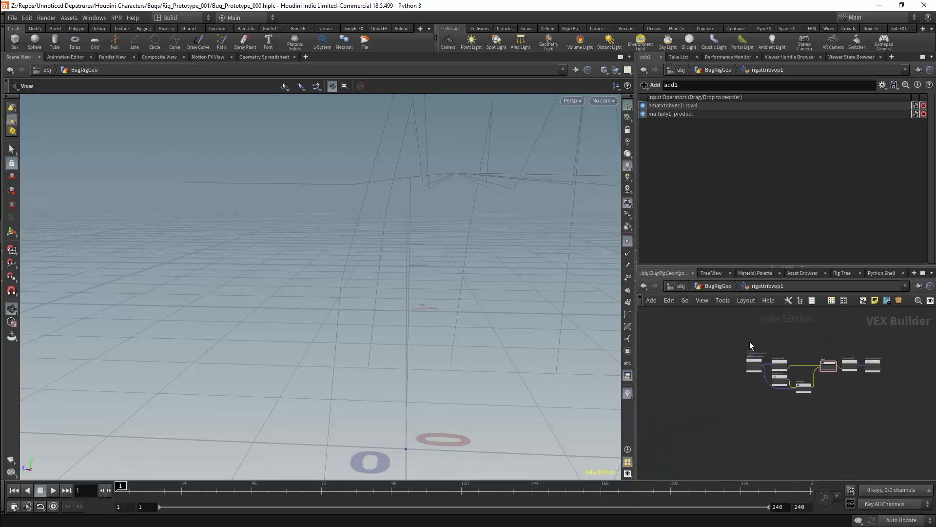
{"action": "left_click_drag", "start_coordinate": [468, 283], "coordinate": [508, 295]}
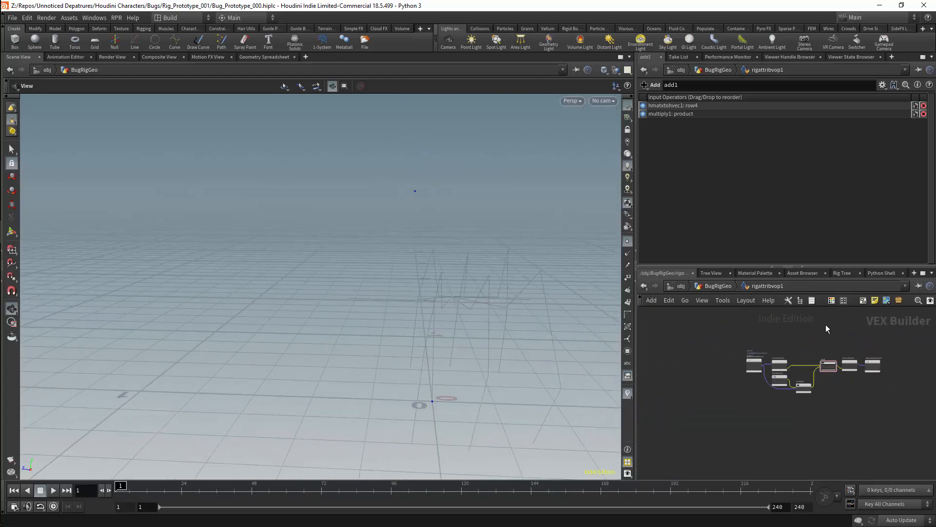
- Set Component 2 of the Float to Vector4 node to 0.25 and inspect the offset HeadUp point against the skeleton
{"action": "left_click", "coordinate": [779, 379]}
{"action": "left_click_drag", "start_coordinate": [807, 113], "coordinate": [748, 116]}
{"action": "left_click", "coordinate": [743, 112]}
{"action": "type", "text": "0.25"}
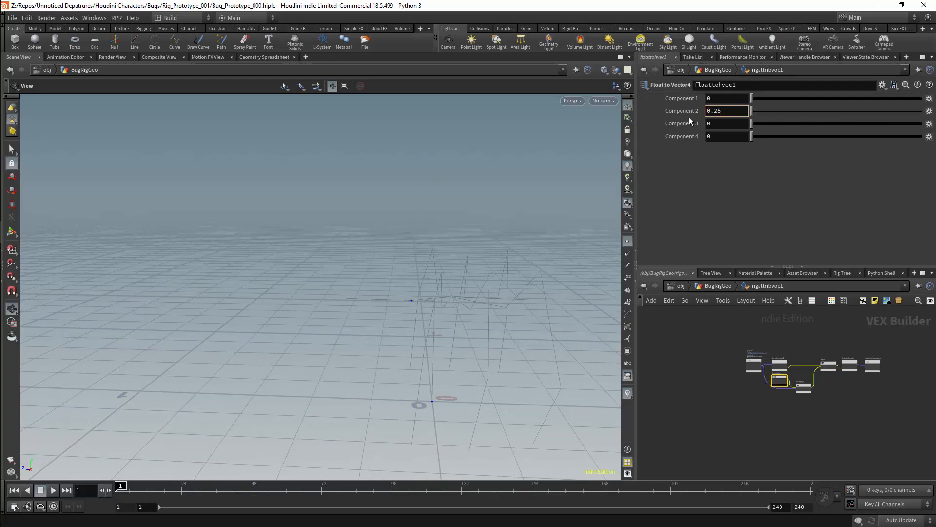
{"action": "key", "text": "Return"}
{"action": "left_click_drag", "start_coordinate": [432, 253], "coordinate": [496, 267]}
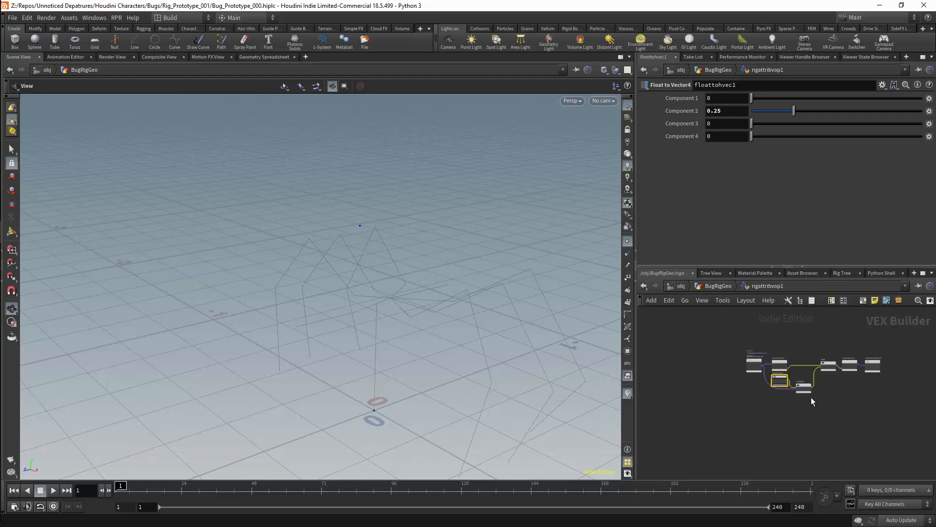
- Return to the BugRigGeo network and rename the Rig Attribute VOP node to HeadUP
{"action": "left_click", "coordinate": [718, 286]}
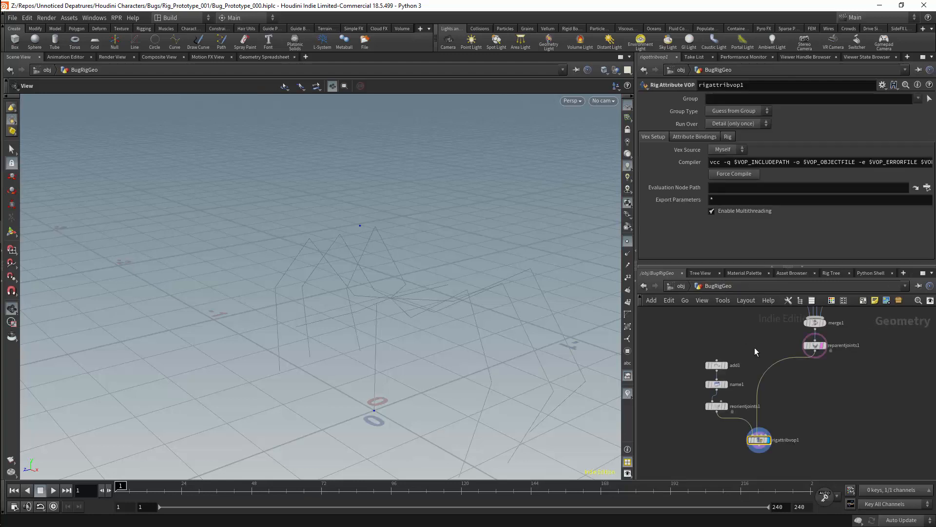
{"action": "double_click", "coordinate": [793, 441]}
{"action": "key", "text": "BackSpace"}
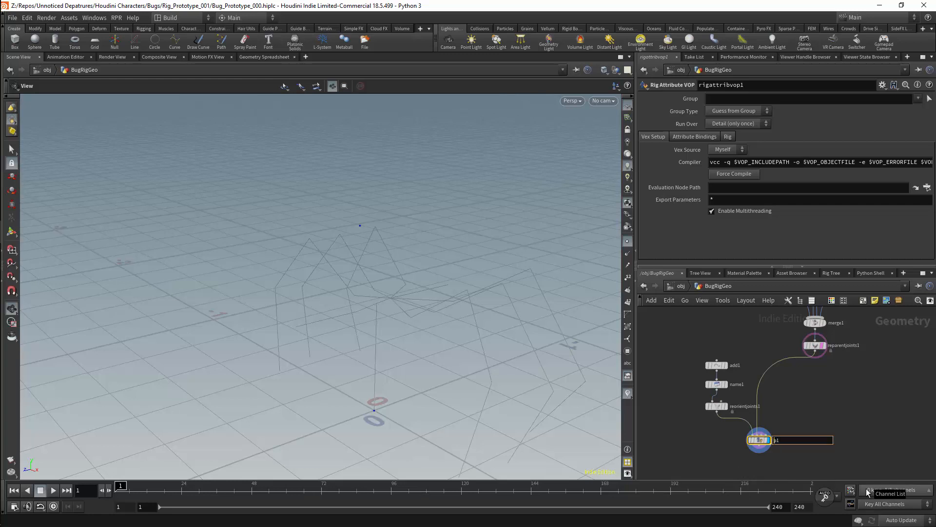
{"action": "type", "text": "HeadUP"}
{"action": "key", "text": "Return"}
- Duplicate the HeadUP node as a copy chained after it, and route the reparentjoints1 wires to both through a shared dot
{"action": "left_click_drag", "start_coordinate": [759, 439], "coordinate": [776, 464], "text": "alt"}
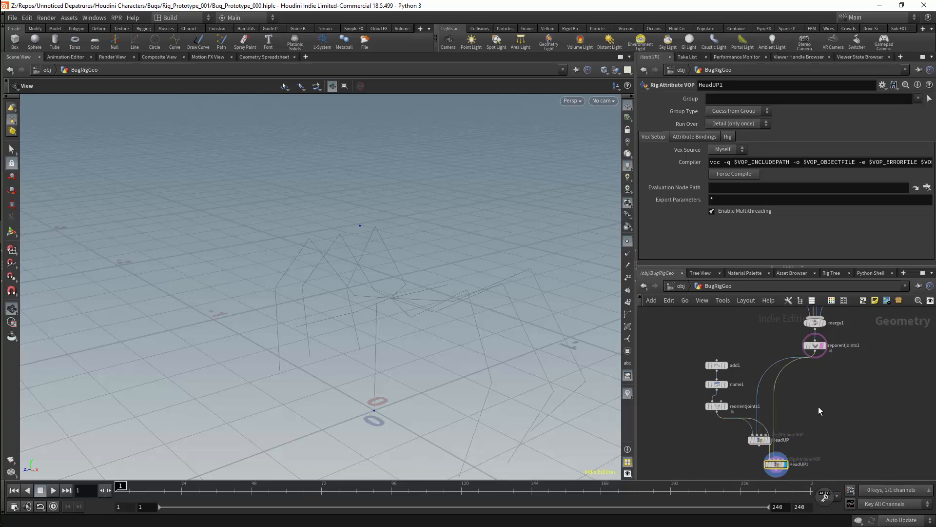
{"action": "middle_click_drag", "start_coordinate": [818, 406], "coordinate": [826, 376]}
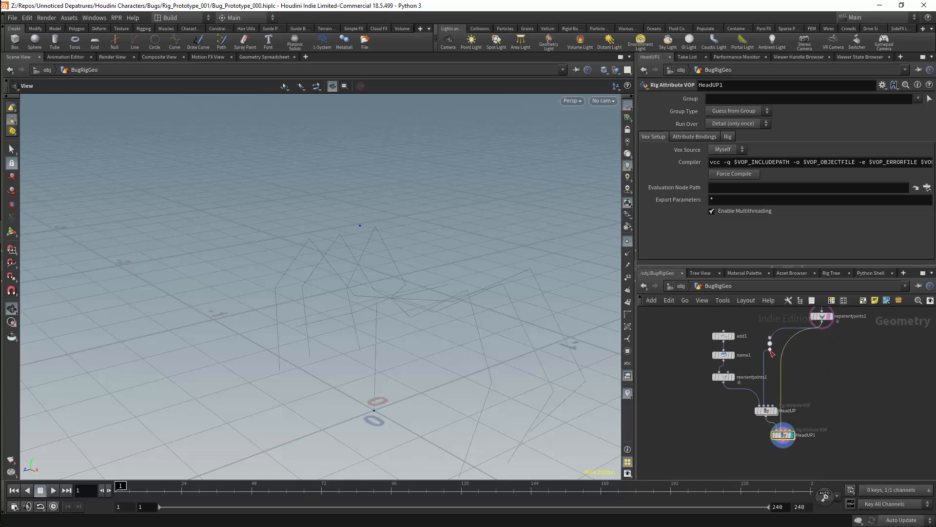
{"action": "left_click_drag", "start_coordinate": [771, 344], "coordinate": [785, 430]}
{"action": "left_click_drag", "start_coordinate": [781, 343], "coordinate": [785, 343]}
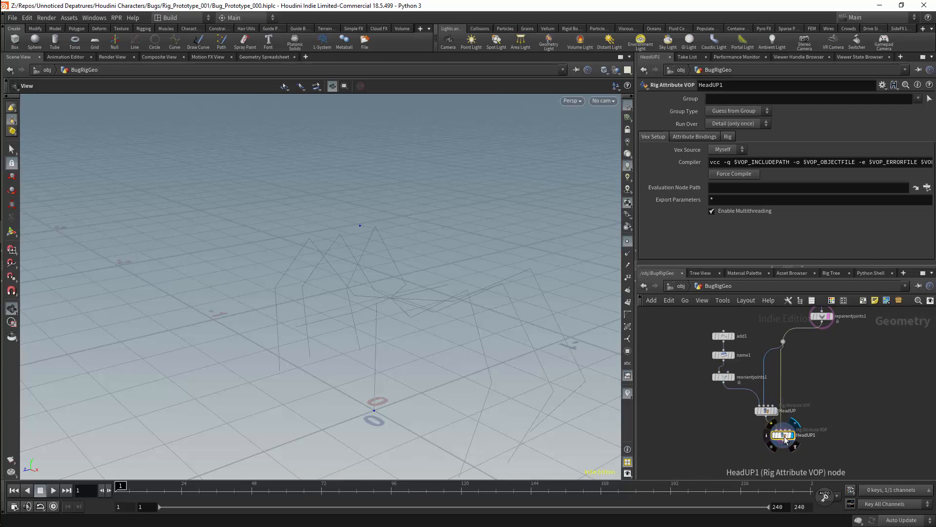
{"action": "left_click_drag", "start_coordinate": [783, 435], "coordinate": [788, 443]}
- Rename the duplicated Rig Attribute VOP node to AbdomenUP
{"action": "double_click", "coordinate": [812, 443]}
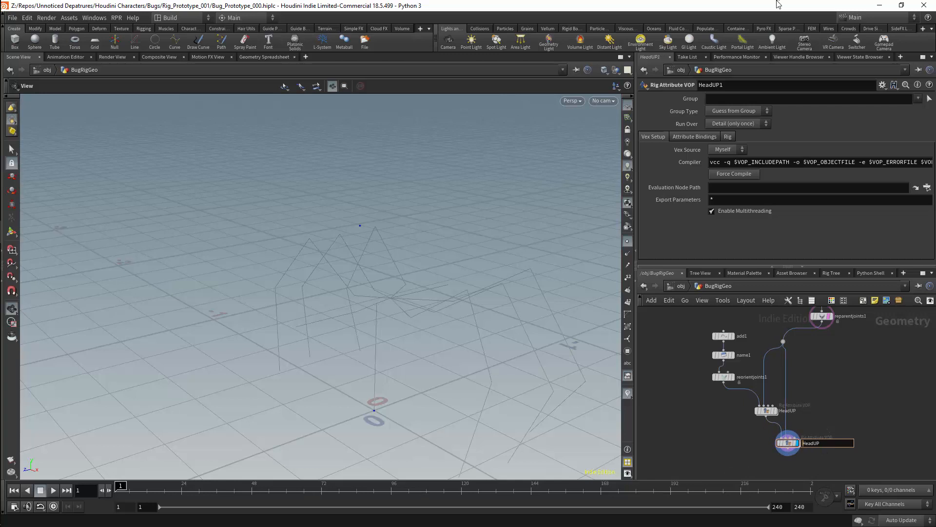
{"action": "key", "text": "Delete"}
{"action": "key", "text": "Delete"}
{"action": "key", "text": "Delete"}
{"action": "key", "text": "Delete"}
{"action": "type", "text": "Abdomen"}
{"action": "key", "text": "Return"}
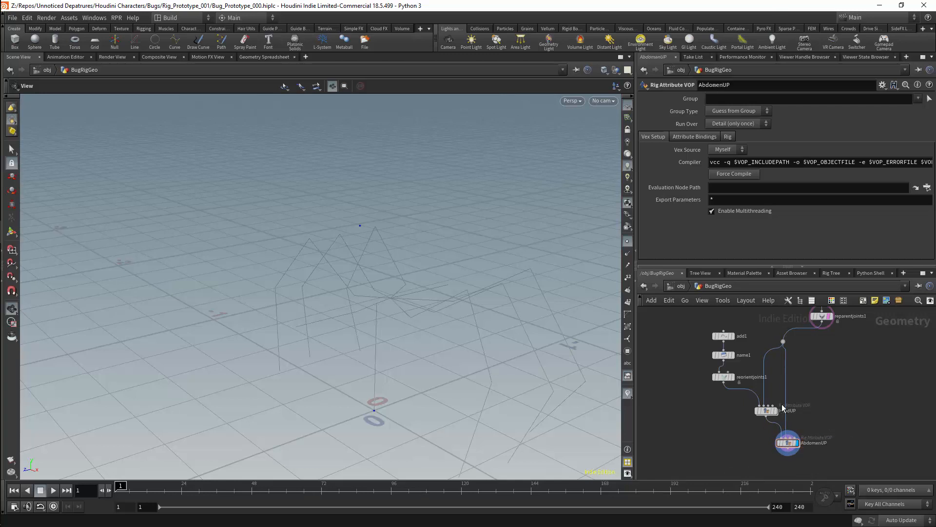
- Inside AbdomenUP, set the Get Point Transform node's point name to AbdomenRoot
{"action": "double_click", "coordinate": [788, 442]}
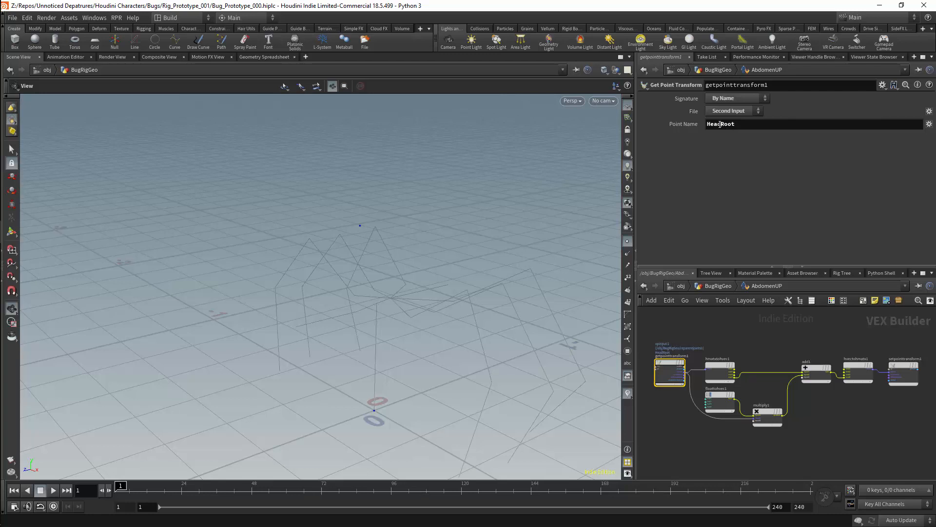
{"action": "left_click_drag", "start_coordinate": [720, 124], "coordinate": [687, 117]}
{"action": "type", "text": "Ab"}
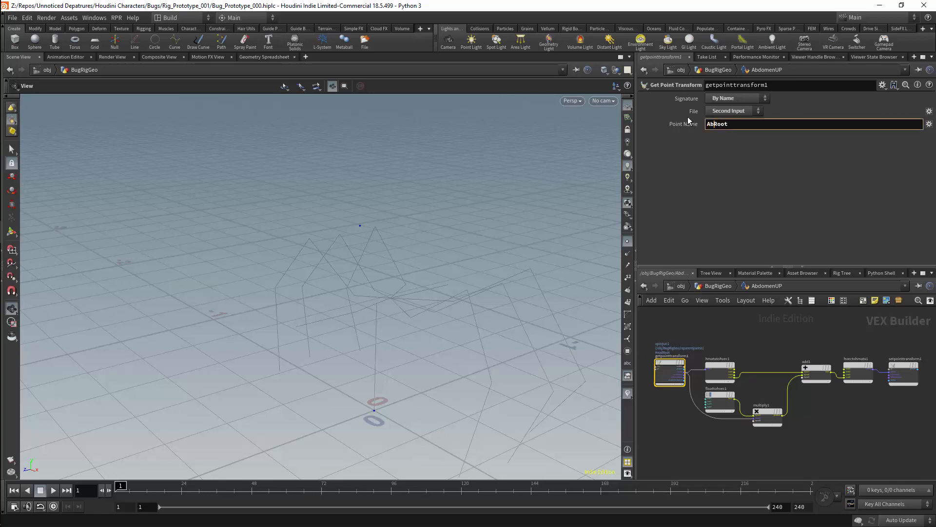
{"action": "type", "text": "domen"}
{"action": "key", "text": "Return"}
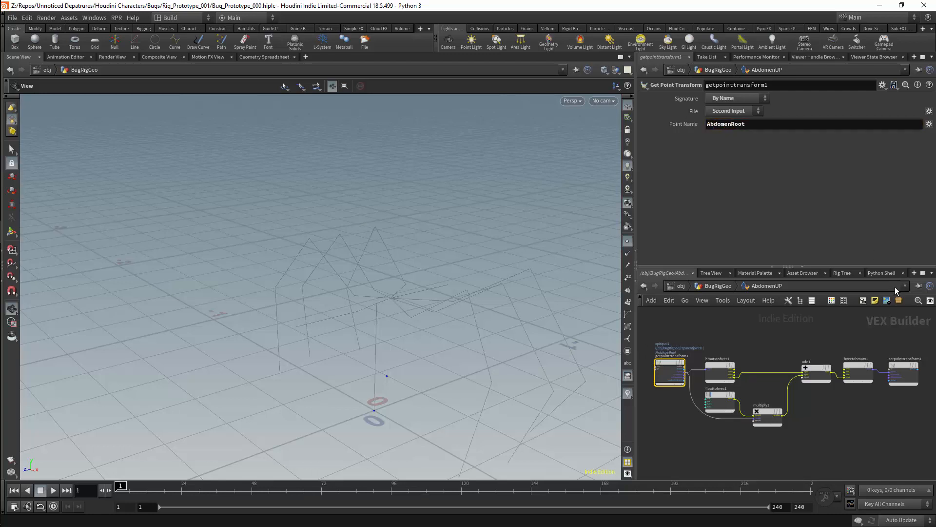
- Set the Set Point Transform node's point name to AbdomenUp
{"action": "left_click", "coordinate": [903, 372]}
{"action": "left_click_drag", "start_coordinate": [721, 112], "coordinate": [676, 109]}
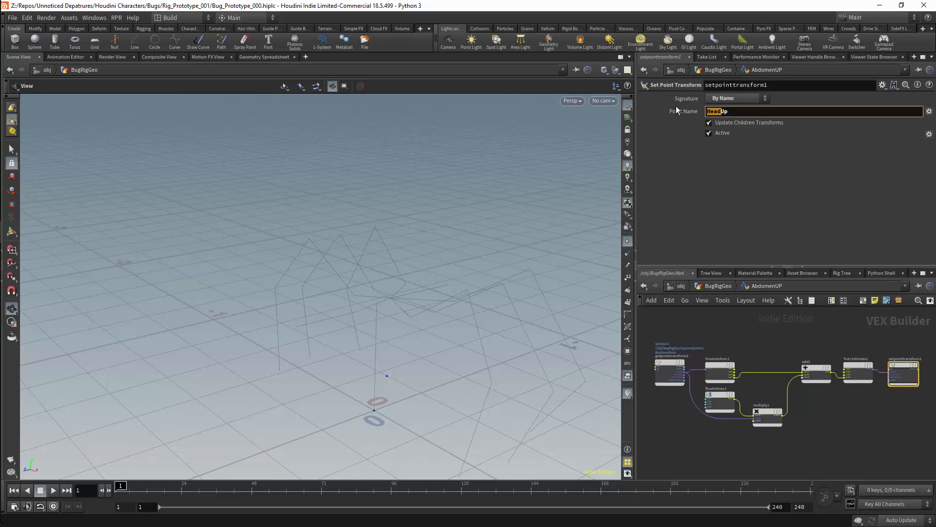
{"action": "type", "text": "Abdomen"}
{"action": "key", "text": "Return"}
- Set Component 2 of AbdomenUP's Float to Vector4 node to -0.25
{"action": "left_click", "coordinate": [725, 396]}
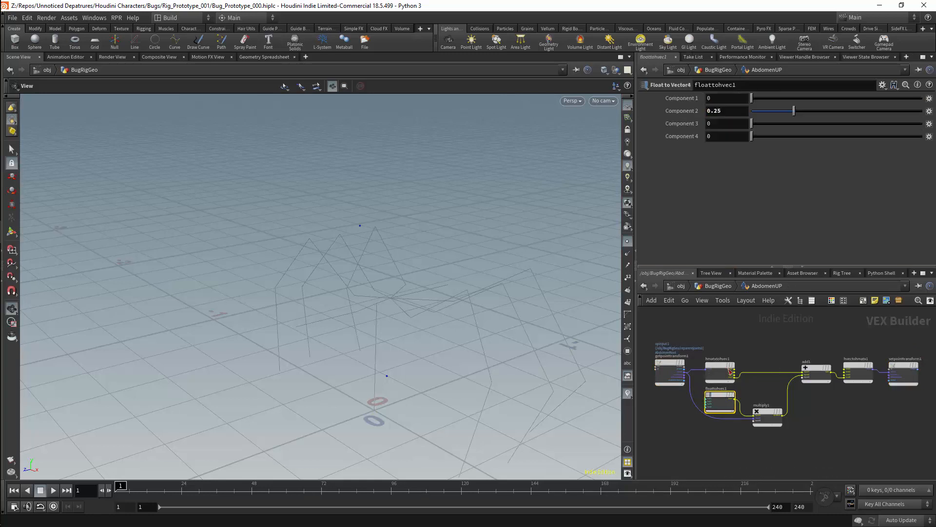
{"action": "left_click_drag", "start_coordinate": [794, 111], "coordinate": [730, 126]}
{"action": "left_click", "coordinate": [725, 112]}
{"action": "type", "text": "-0.25"}
{"action": "key", "text": "Return"}
- Back in BugRigGeo, add a Merge node combining AbdomenUP with reparentjoints1 and display its result
{"action": "left_click", "coordinate": [706, 287]}
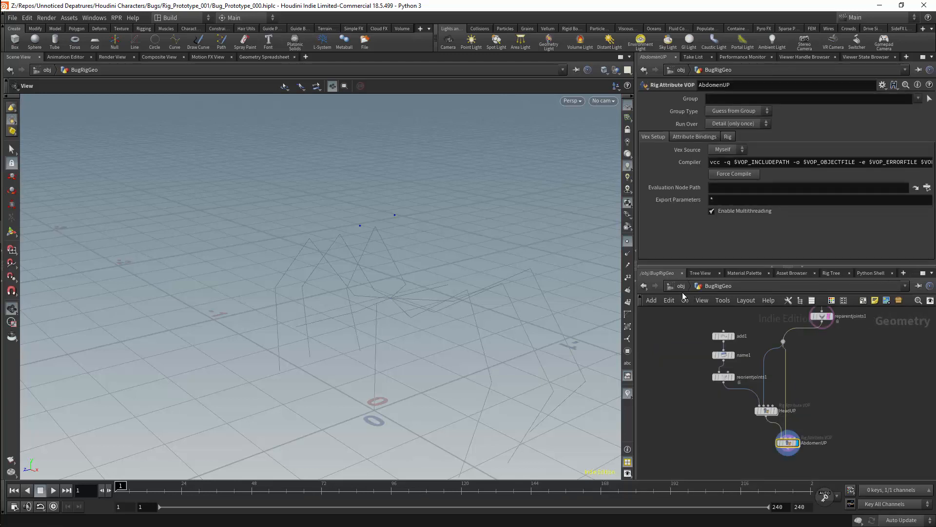
{"action": "scroll", "coordinate": [825, 383], "scroll_direction": "down", "scroll_amount": 3}
{"action": "key", "text": "Tab"}
{"action": "type", "text": "merge"}
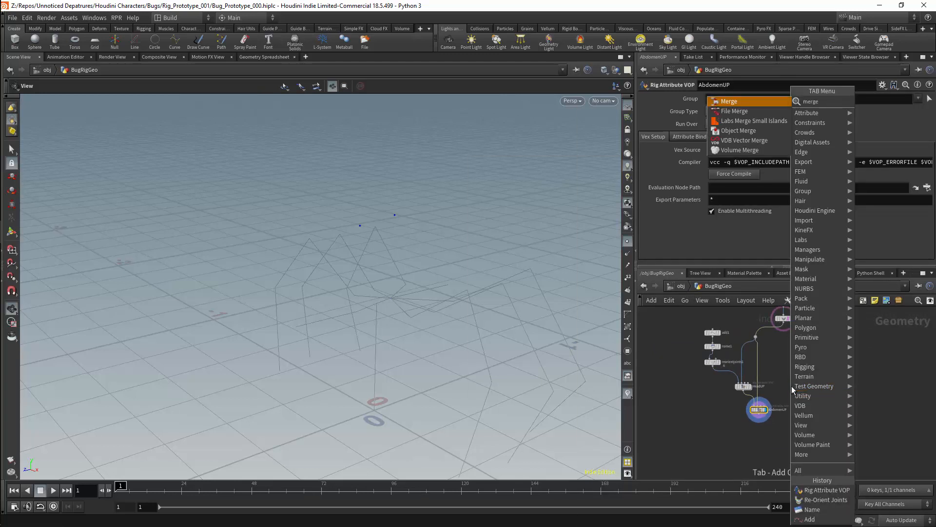
{"action": "key", "text": "Return"}
{"action": "left_click", "coordinate": [771, 433]}
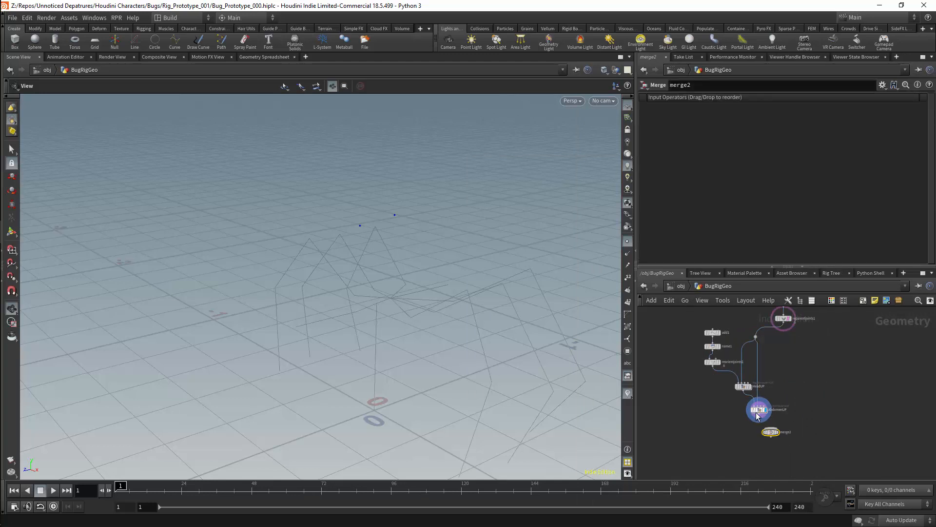
{"action": "left_click_drag", "start_coordinate": [768, 430], "coordinate": [769, 430]}
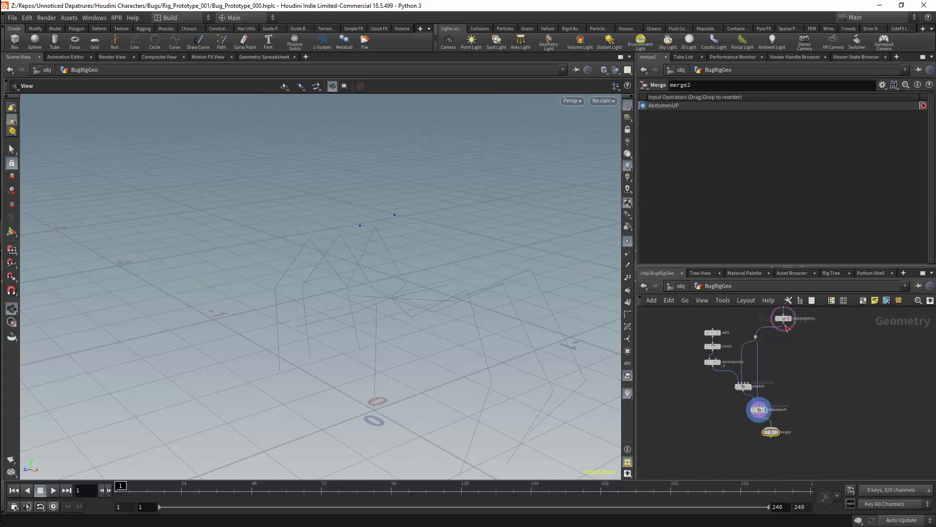
{"action": "left_click_drag", "start_coordinate": [784, 324], "coordinate": [786, 434]}
{"action": "left_click", "coordinate": [783, 432]}
- Add a Reparent Joints node below the new Merge, display it, and set its Reparent count to 1
{"action": "key", "text": "Tab"}
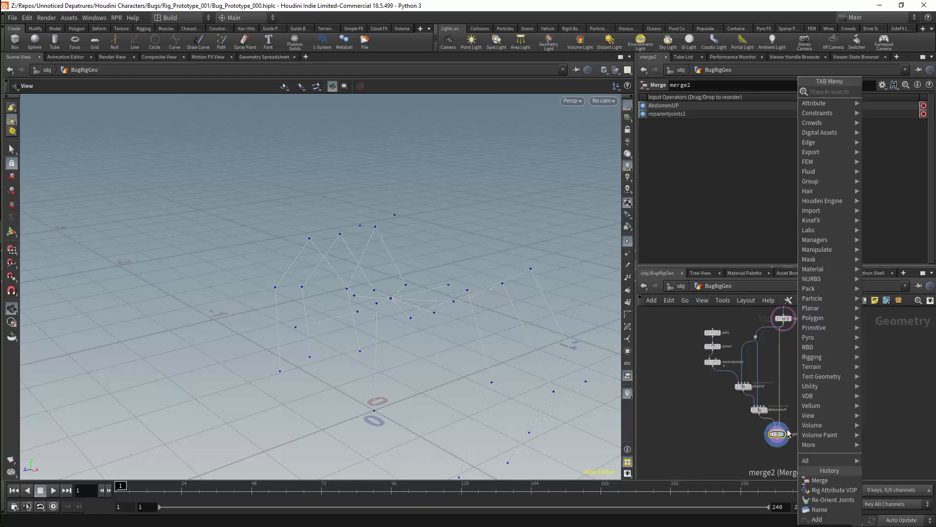
{"action": "type", "text": "repa"}
{"action": "key", "text": "Down"}
{"action": "key", "text": "Return"}
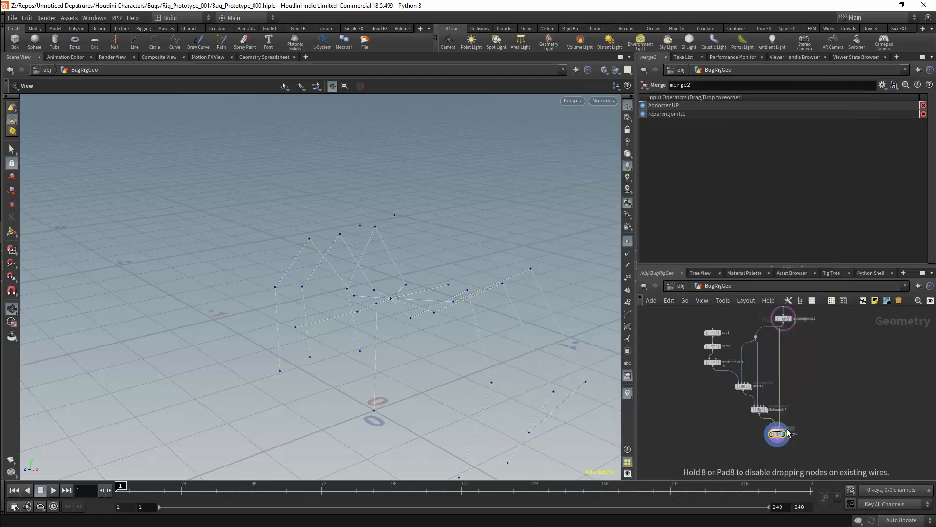
{"action": "left_click", "coordinate": [778, 453]}
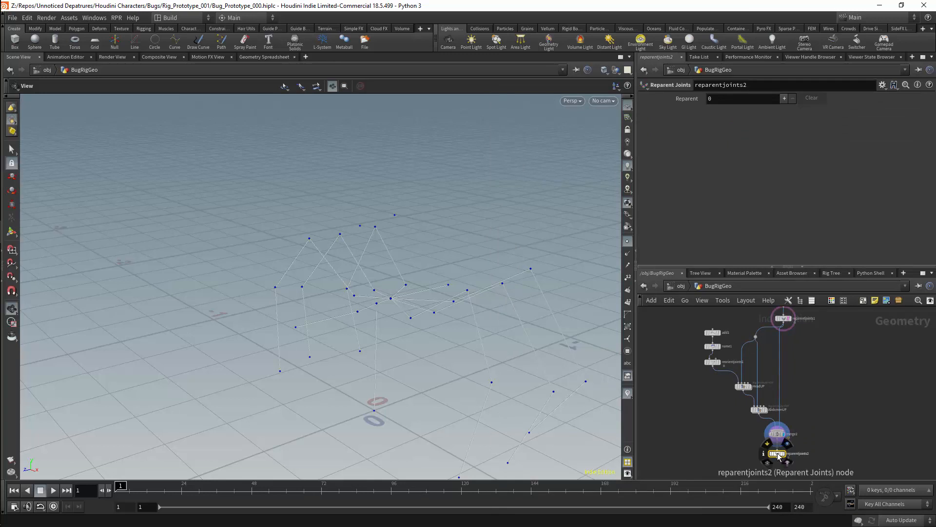
{"action": "left_click", "coordinate": [785, 453]}
{"action": "double_click", "coordinate": [747, 99]}
{"action": "type", "text": "1"}
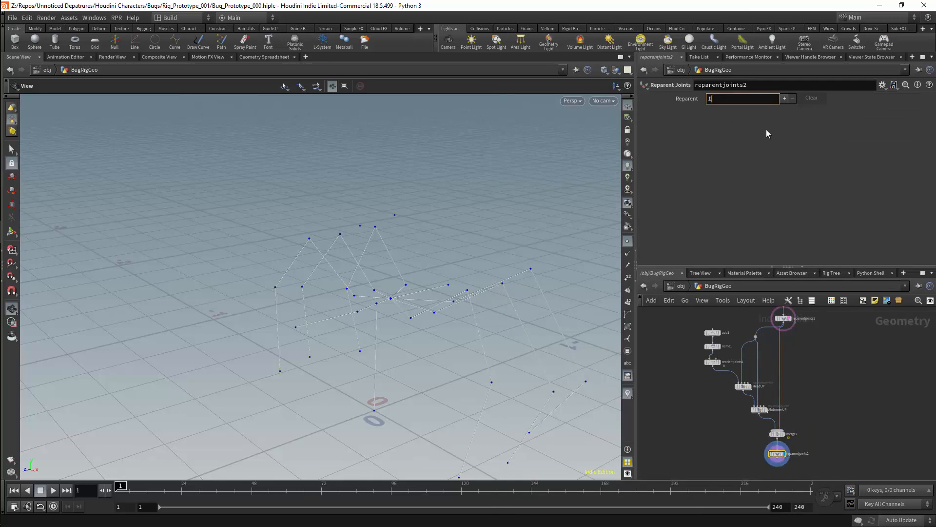
{"action": "key", "text": "Return"}
- Parent the HeadUp joint to HeadRoot in the first reparent entry, picking both points in the viewport
{"action": "left_click", "coordinate": [927, 114]}
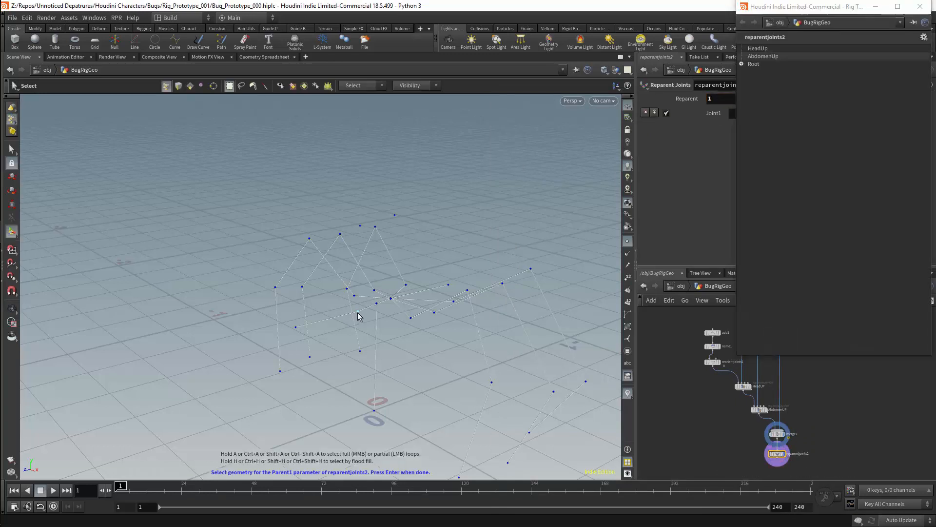
{"action": "left_click", "coordinate": [357, 312]}
{"action": "key", "text": "Return"}
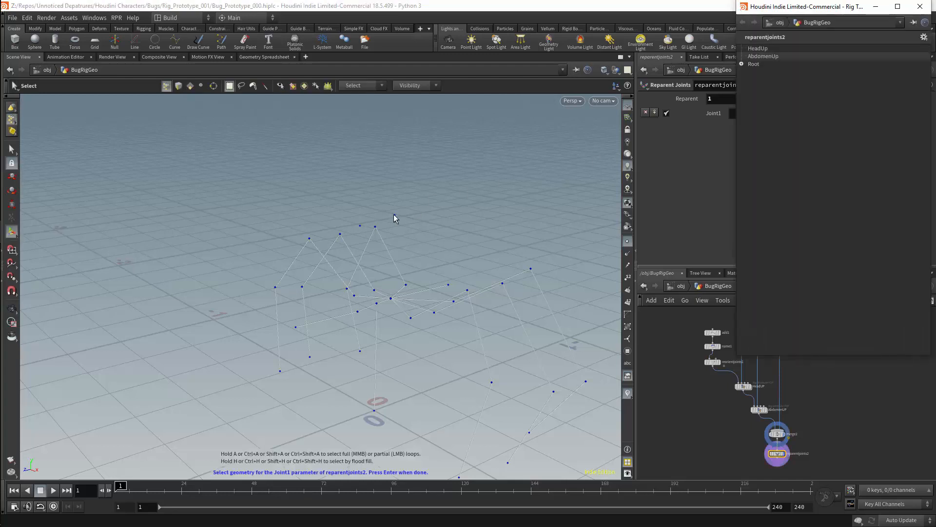
{"action": "left_click", "coordinate": [360, 226]}
{"action": "key", "text": "Return"}
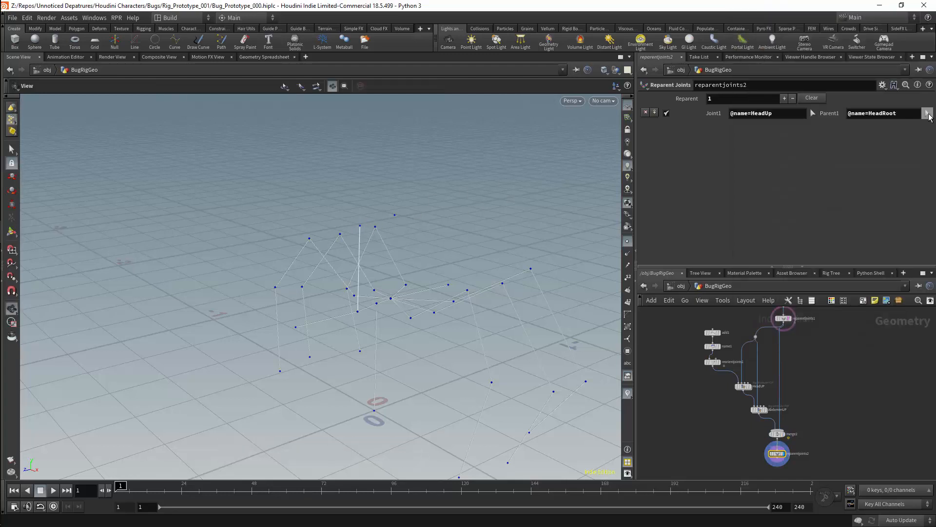
- Add a second reparent entry that parents AbdomenUp to AbdomenRoot, picking both points in the viewport
{"action": "left_click", "coordinate": [784, 98]}
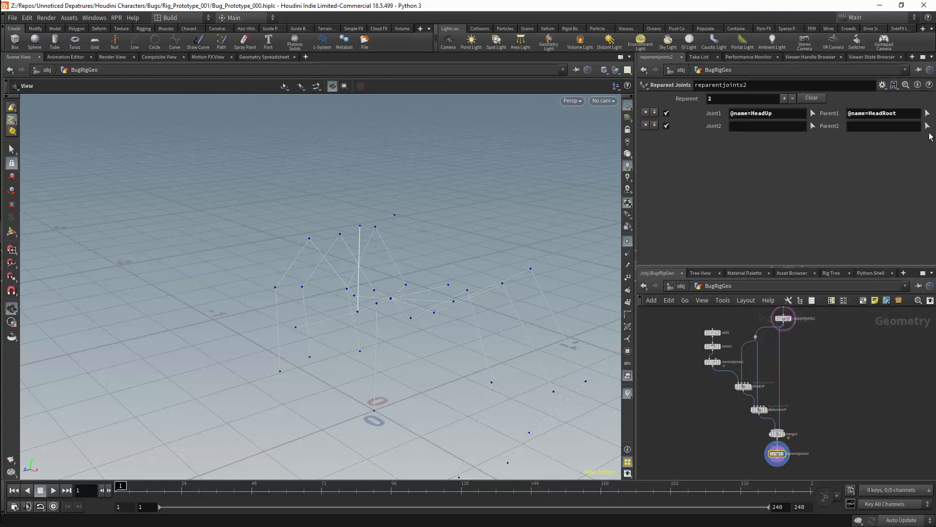
{"action": "left_click", "coordinate": [927, 126]}
{"action": "left_click", "coordinate": [391, 298]}
{"action": "key", "text": "Return"}
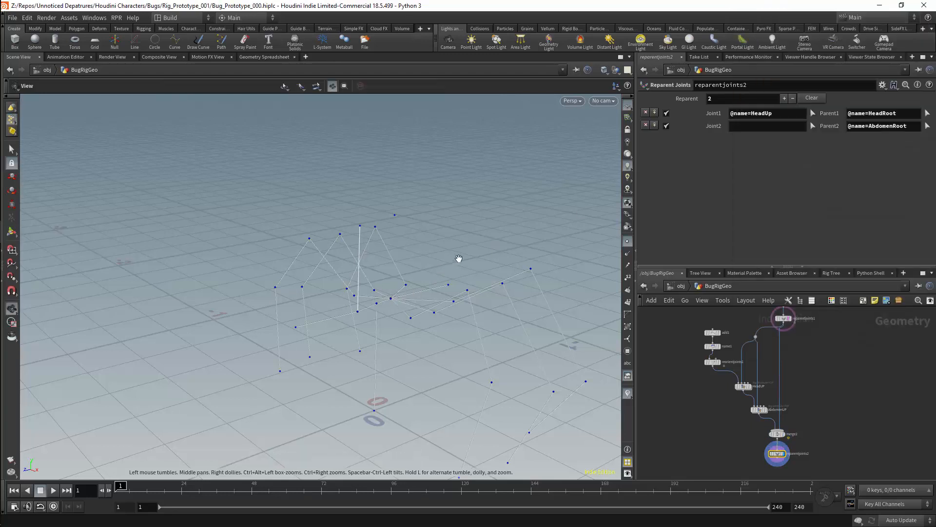
{"action": "left_click", "coordinate": [811, 126]}
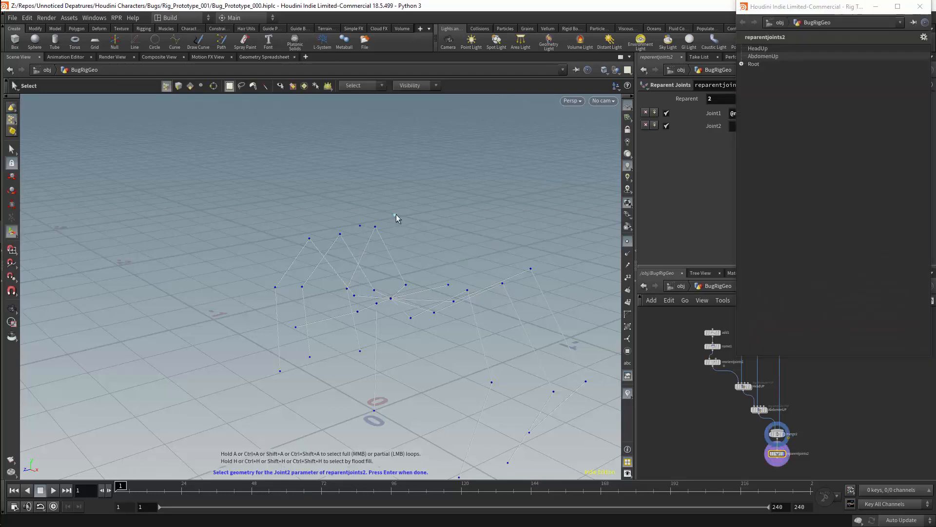
{"action": "left_click", "coordinate": [395, 215]}
{"action": "key", "text": "Return"}
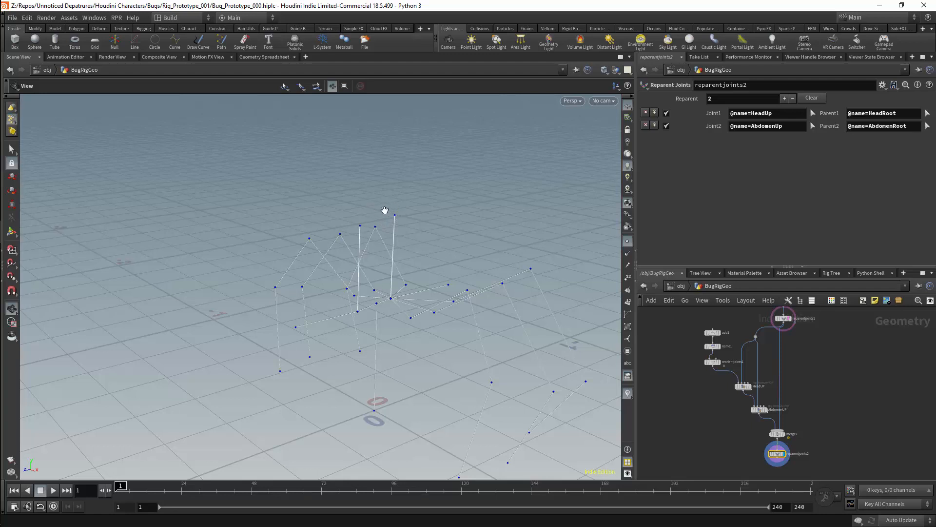
- Add an Attribute Delete node below reparentjoints2, wire it in, and choose x as the point attribute to delete
{"action": "scroll", "coordinate": [806, 411], "scroll_direction": "down", "scroll_amount": 3}
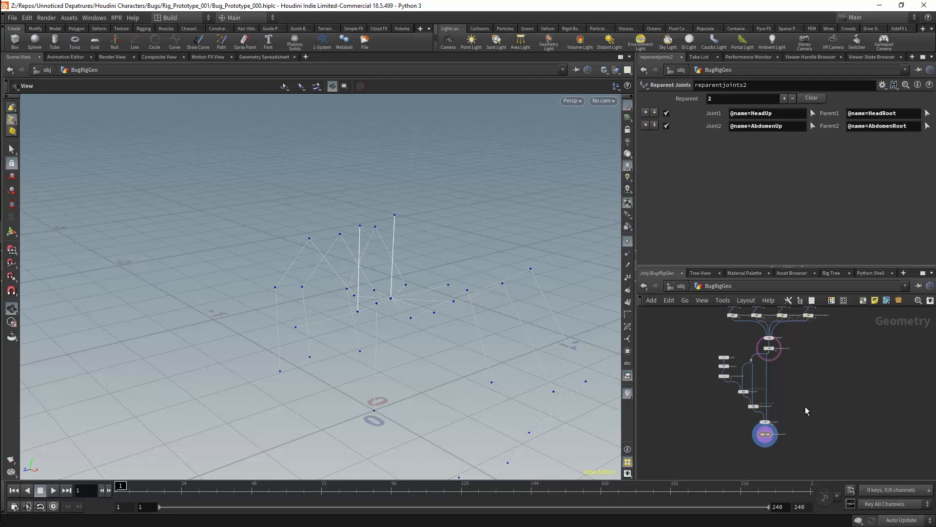
{"action": "scroll", "coordinate": [806, 411], "scroll_direction": "up", "scroll_amount": 3}
{"action": "key", "text": "Tab"}
{"action": "type", "text": "dele"}
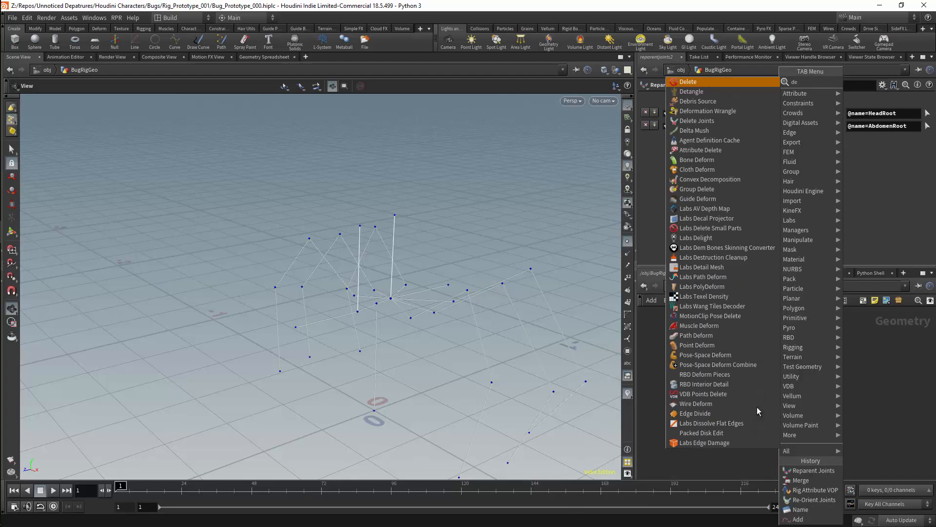
{"action": "left_click", "coordinate": [875, 101]}
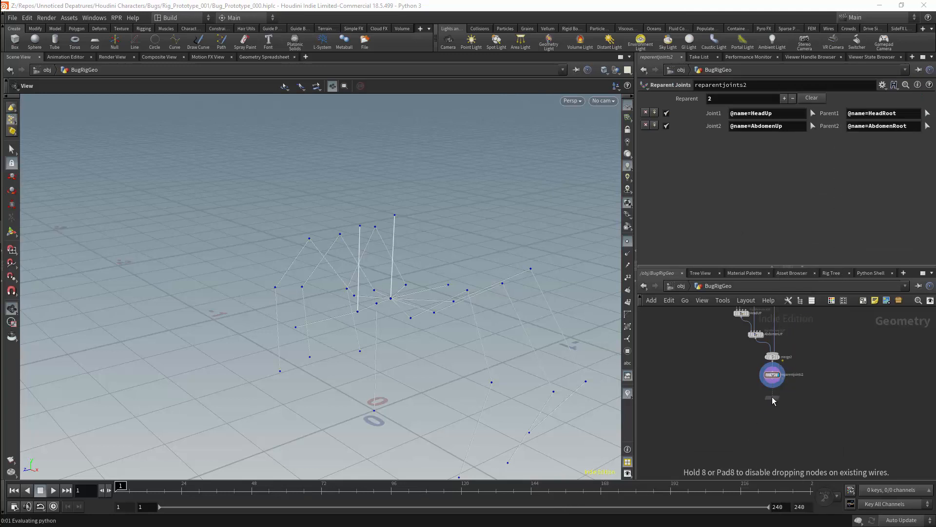
{"action": "left_click", "coordinate": [771, 396]}
{"action": "left_click", "coordinate": [775, 365]}
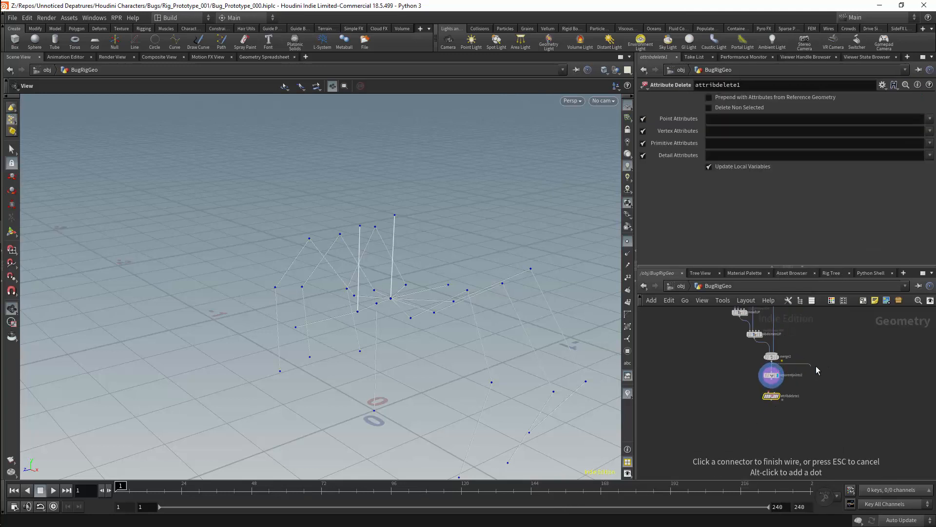
{"action": "left_click", "coordinate": [773, 393]}
{"action": "left_click", "coordinate": [930, 118]}
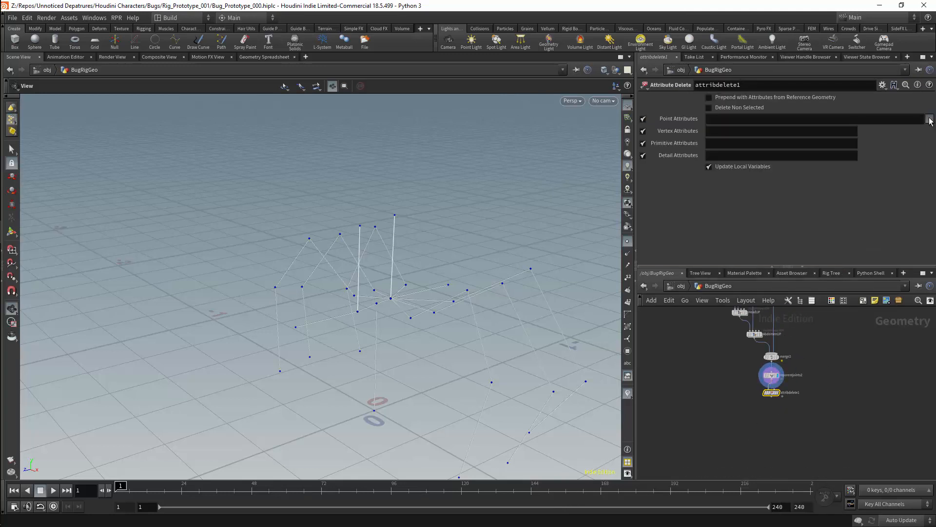
{"action": "left_click", "coordinate": [913, 148]}
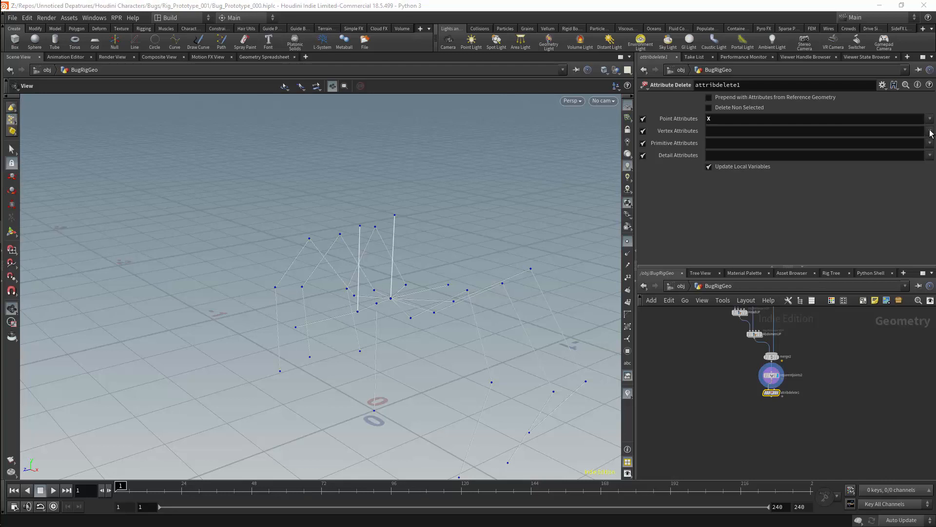
- Add Y, Z, __effectivelocaltransform and scaleinheritance to the point attributes to delete, and display the Attribute Delete node
{"action": "left_click", "coordinate": [929, 118]}
{"action": "left_click", "coordinate": [912, 151]}
{"action": "left_click", "coordinate": [930, 119]}
{"action": "left_click", "coordinate": [903, 164]}
{"action": "left_click", "coordinate": [929, 118]}
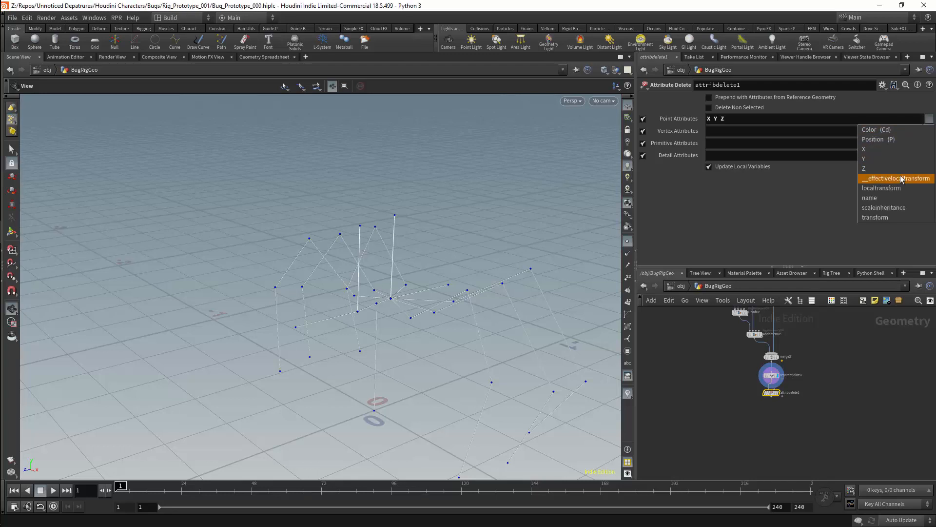
{"action": "left_click", "coordinate": [901, 177]}
{"action": "left_click", "coordinate": [930, 119]}
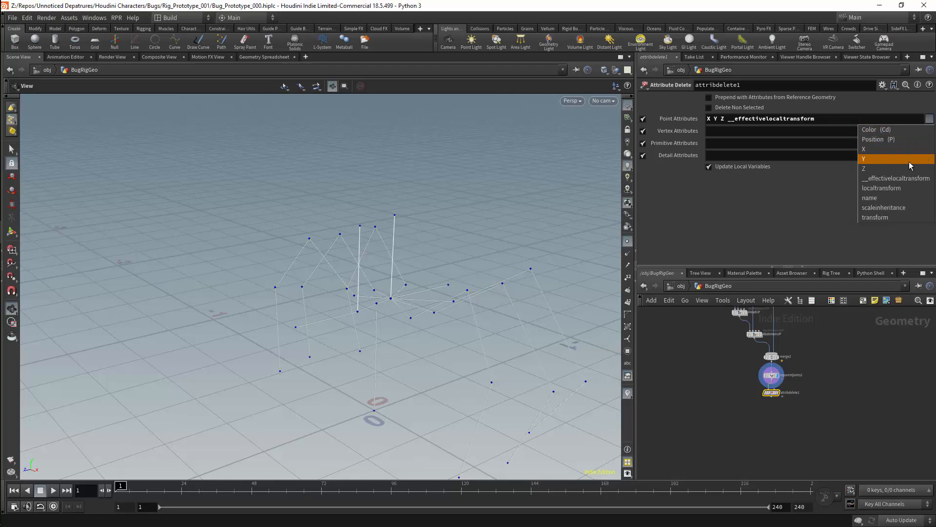
{"action": "left_click", "coordinate": [895, 208]}
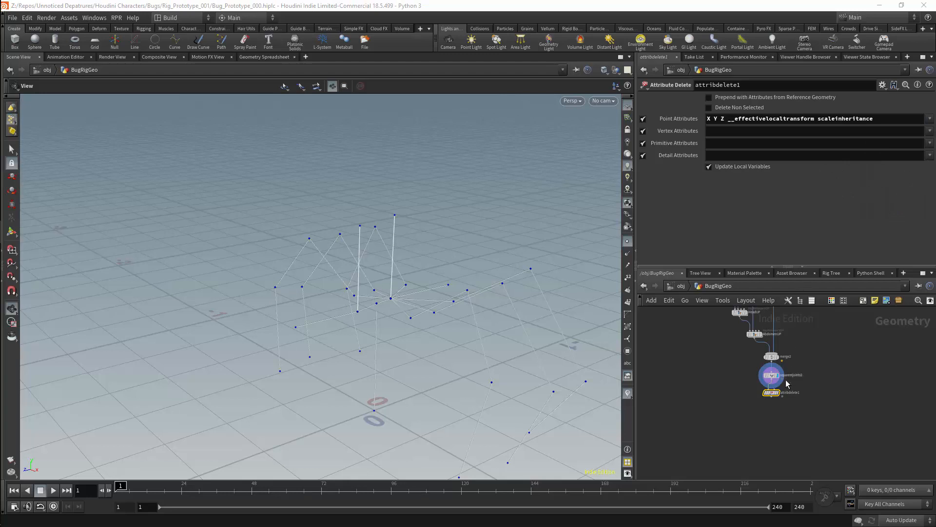
{"action": "left_click", "coordinate": [778, 393]}
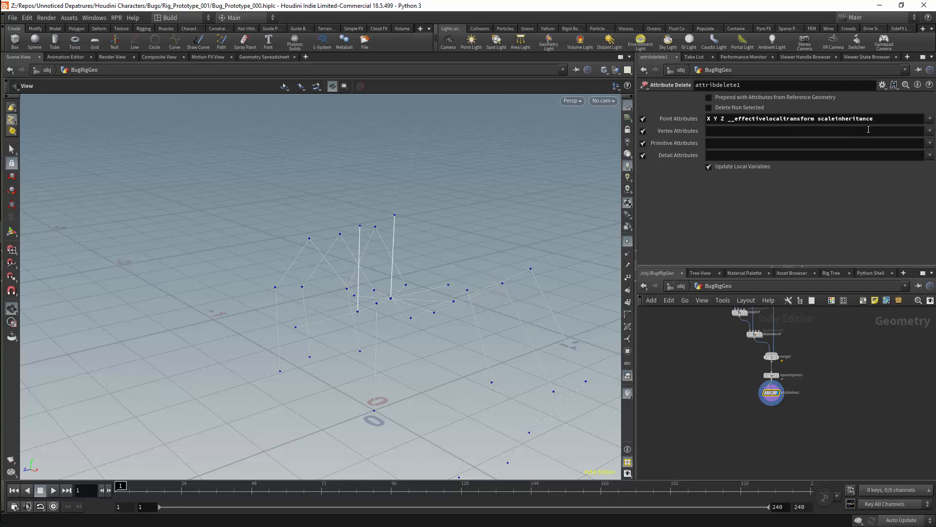
{"action": "left_click", "coordinate": [930, 118]}
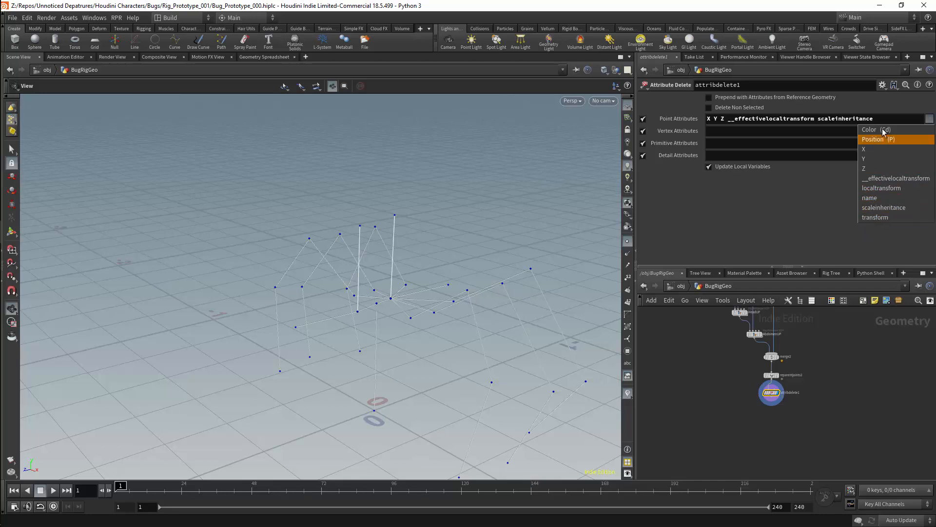
- Add a ROP Geometry Output node wired in below the Attribute Delete node
{"action": "key", "text": "Tab"}
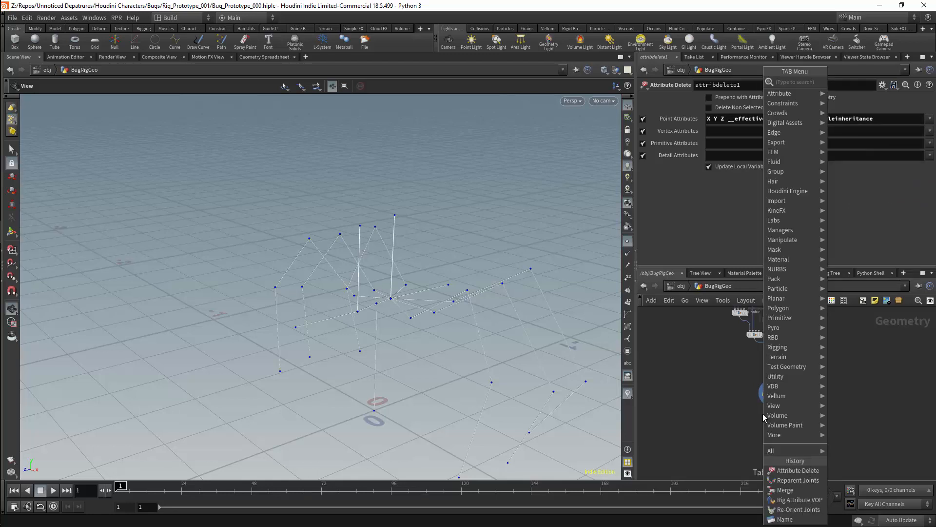
{"action": "type", "text": "rop"}
{"action": "key", "text": "Return"}
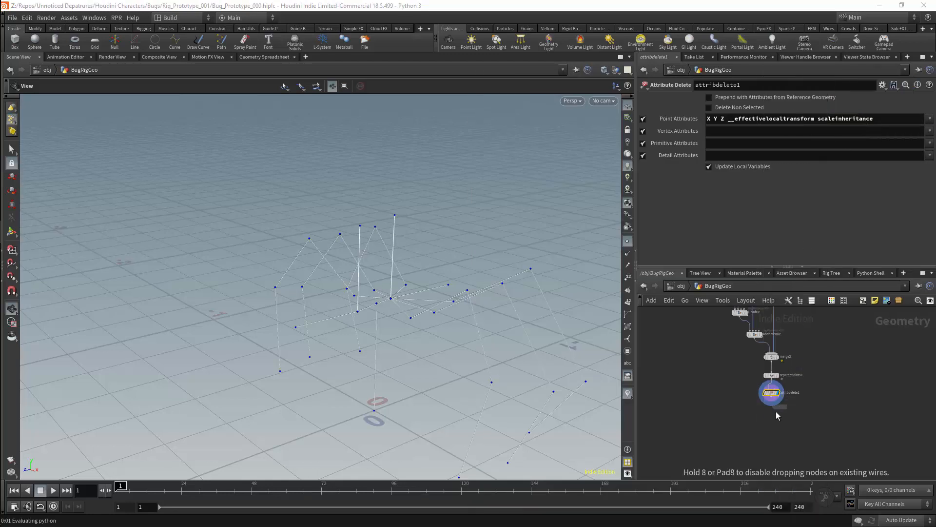
{"action": "left_click", "coordinate": [774, 411]}
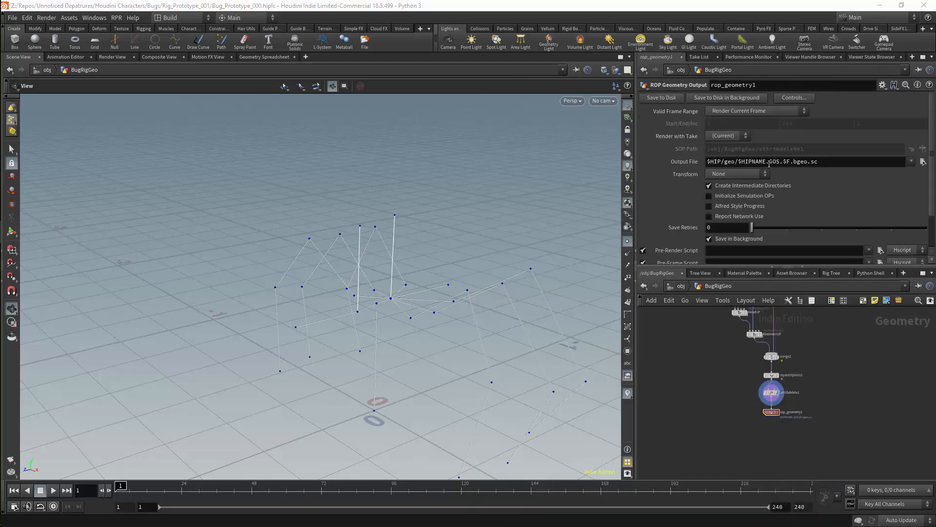
- Set the output file to $HIP/geo/Bug_Skeleton_001.bgeo.sc and save the skeleton geometry to disk
{"action": "left_click", "coordinate": [741, 161]}
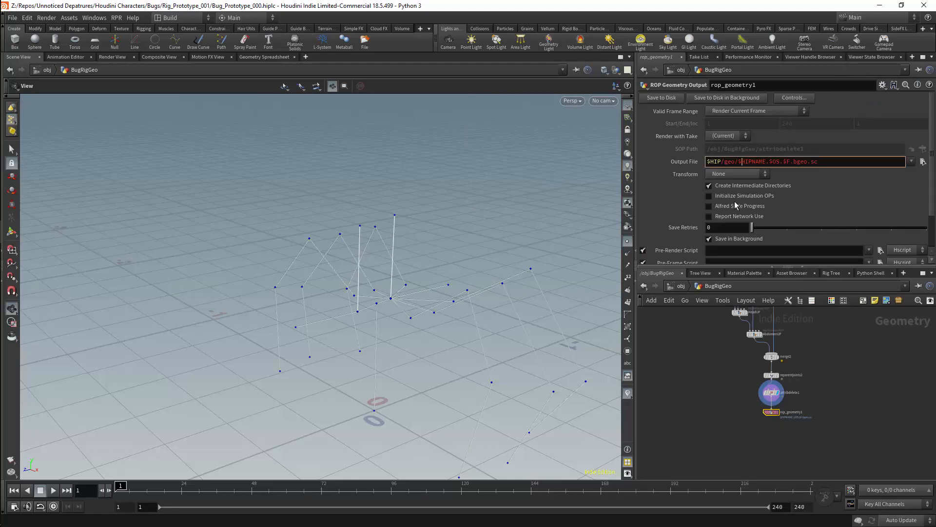
{"action": "key", "text": "shift+Right"}
{"action": "key", "text": "shift+Right"}
{"action": "key", "text": "shift+Right"}
{"action": "key", "text": "shift+Right"}
{"action": "key", "text": "shift+Right"}
{"action": "key", "text": "shift+Right"}
{"action": "key", "text": "shift+Right"}
{"action": "key", "text": "shift+Right"}
{"action": "key", "text": "shift+Right"}
{"action": "key", "text": "shift+Right"}
{"action": "key", "text": "shift+Right"}
{"action": "key", "text": "shift+Right"}
{"action": "key", "text": "shift+Right"}
{"action": "key", "text": "shift+Right"}
{"action": "key", "text": "Delete"}
{"action": "type", "text": "Bug_Skeleton_001"}
{"action": "key", "text": "Return"}
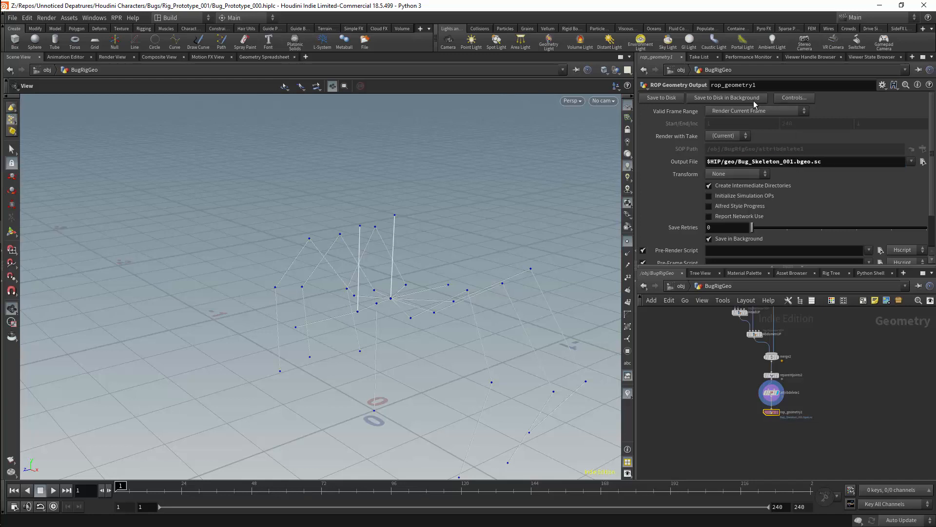
{"action": "left_click", "coordinate": [667, 99]}
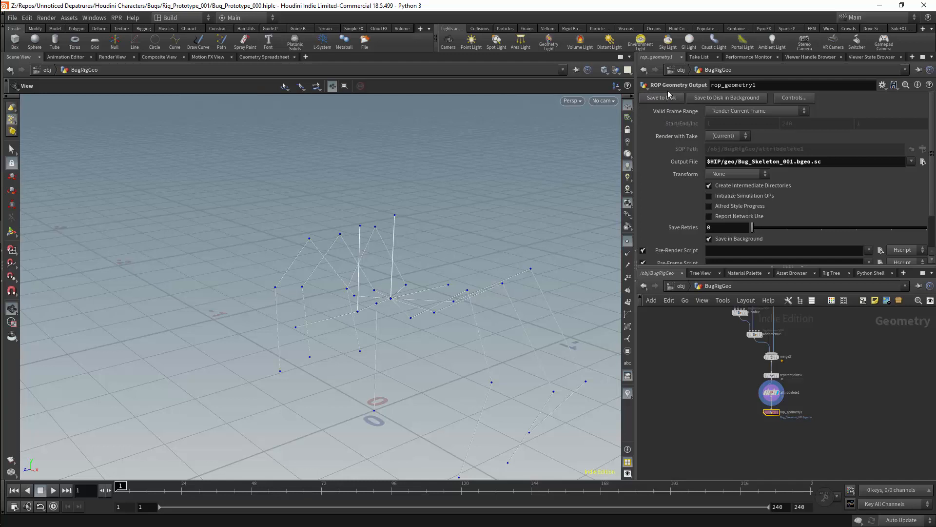